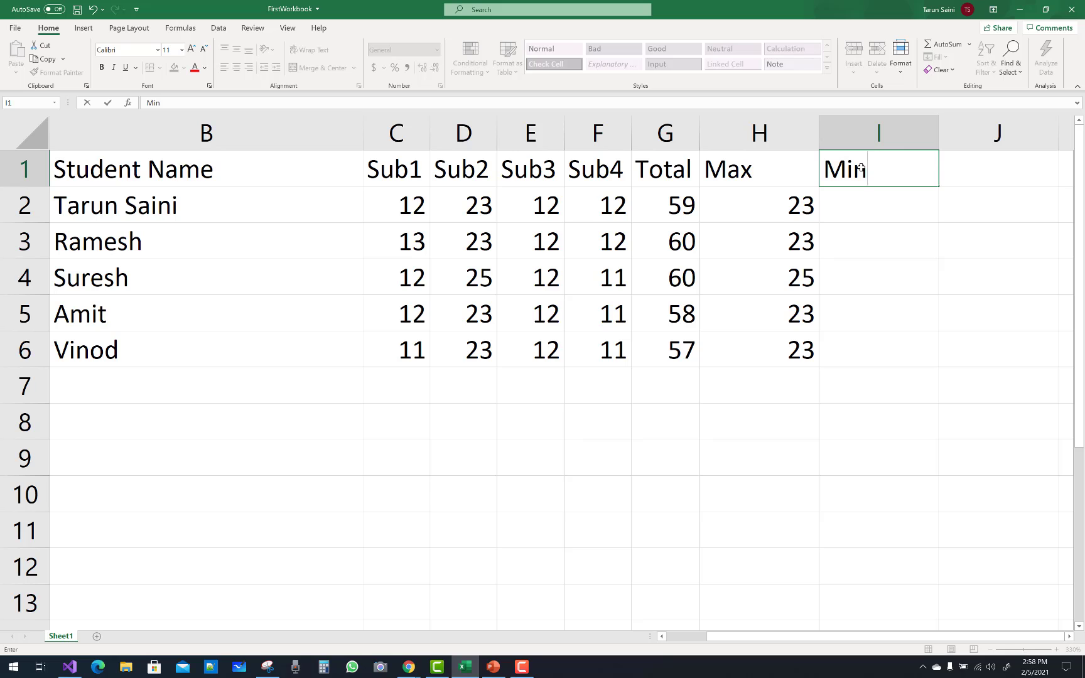
Calculate the minimum subject mark with =Min(c2:f2) in I2 and fill the formula down through I6
{"action": "left_click", "coordinate": [857, 201]}
{"action": "type", "text": "="}
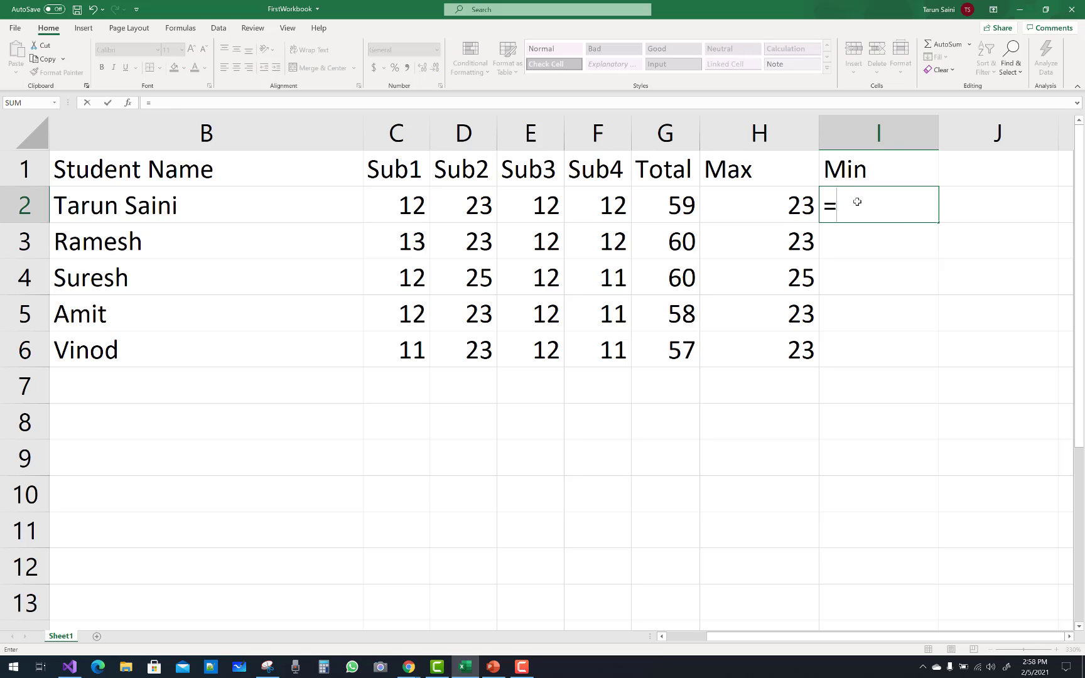
{"action": "type", "text": "Min("}
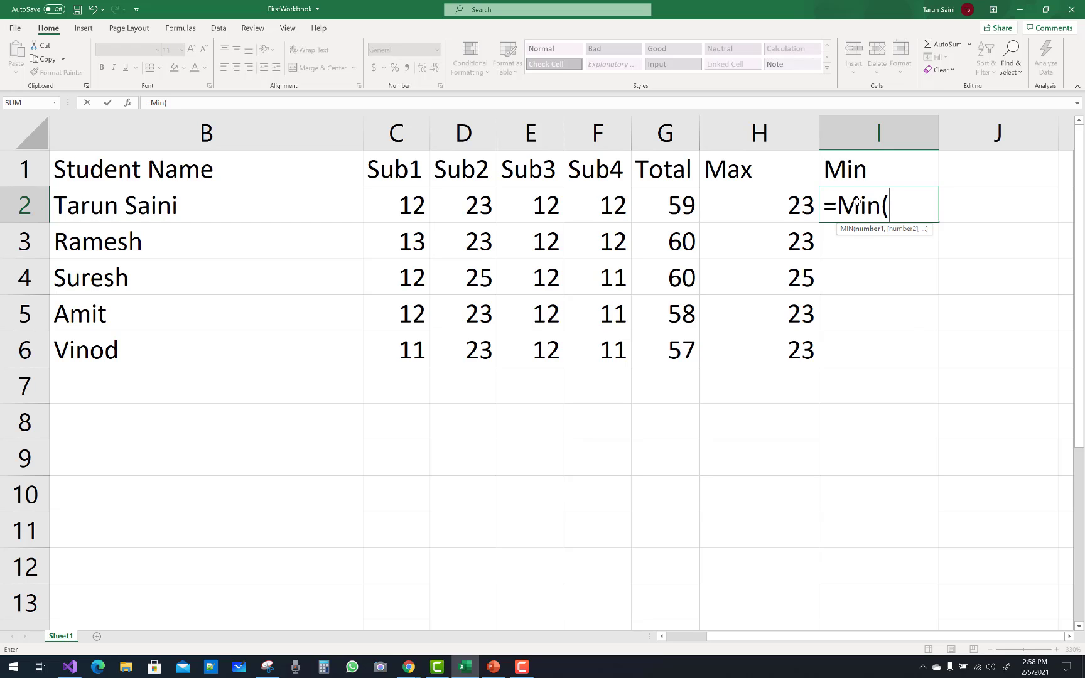
{"action": "type", "text": "c2:"}
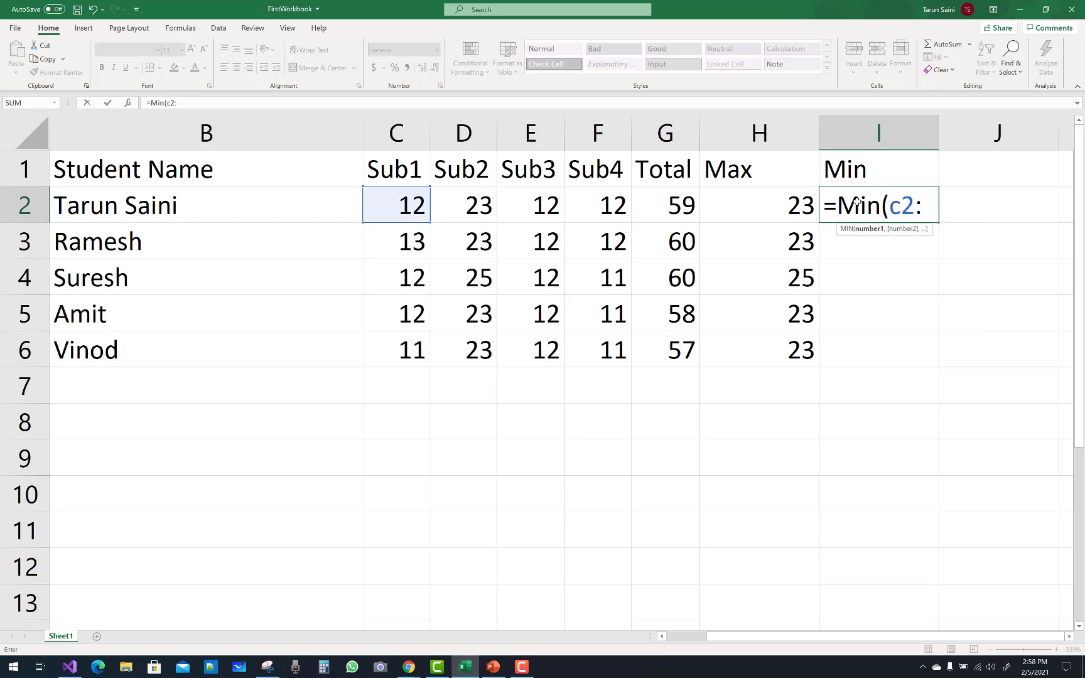
{"action": "type", "text": "f2)"}
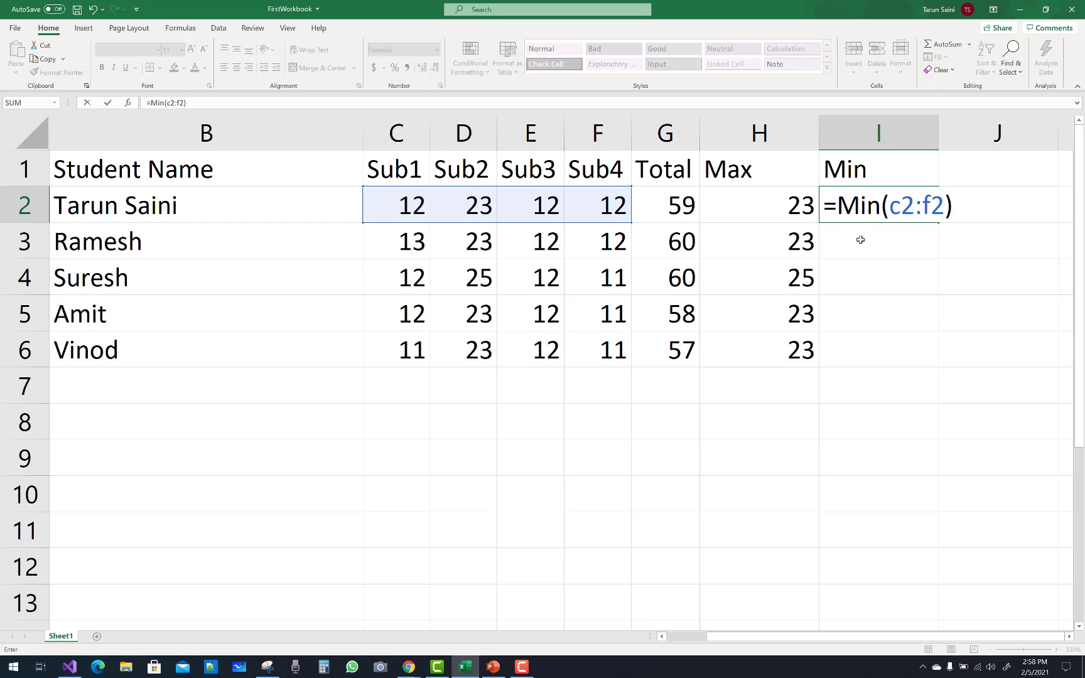
{"action": "key", "text": "Return"}
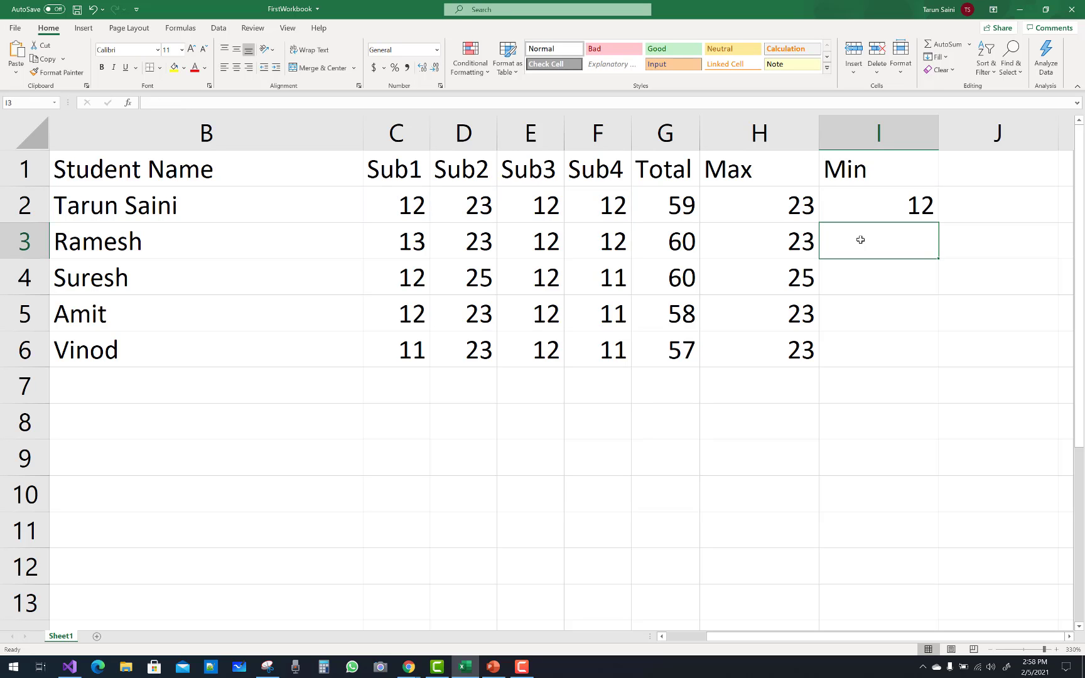
{"action": "left_click", "coordinate": [922, 213]}
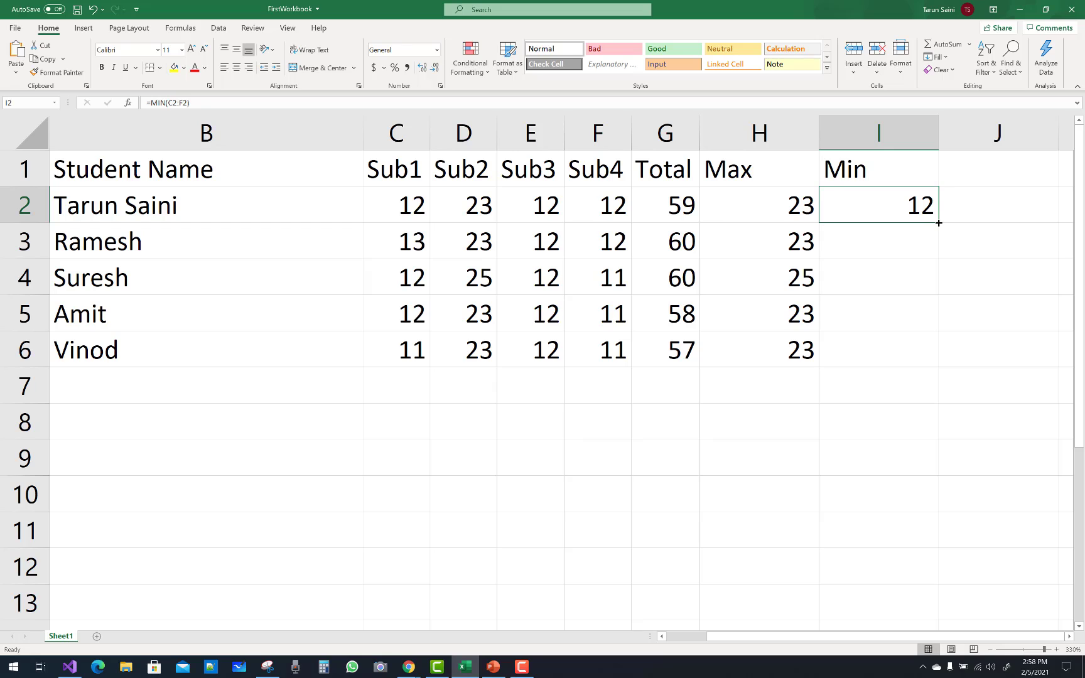
{"action": "left_click_drag", "start_coordinate": [939, 222], "coordinate": [939, 367]}
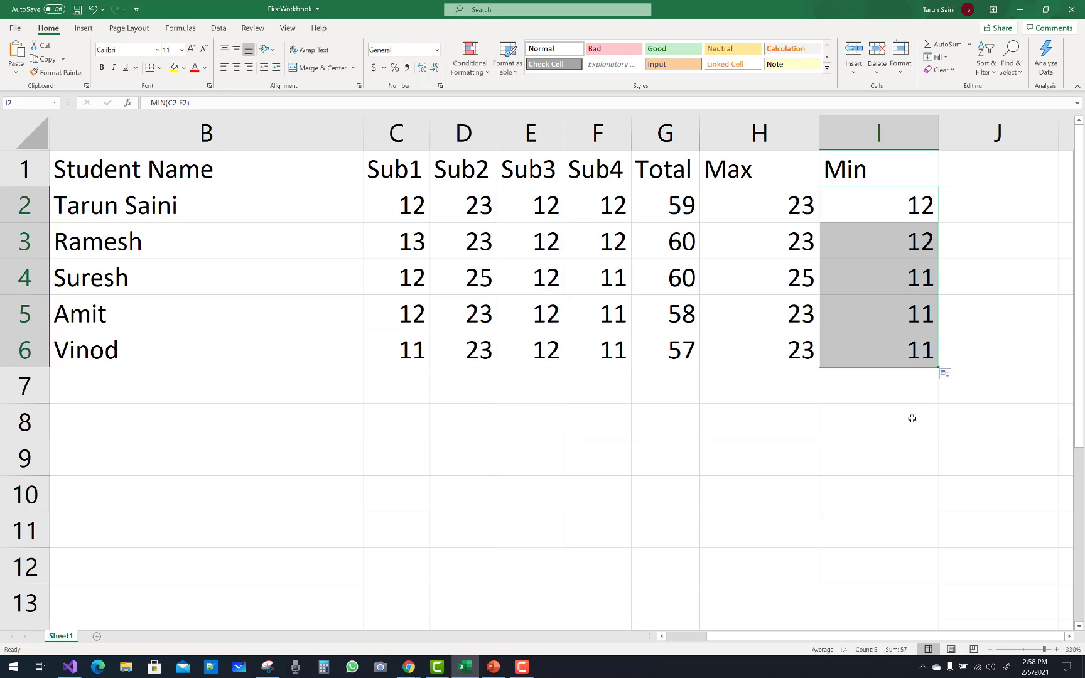
Add the column header Count in cell J1, beside the Min column
{"action": "double_click", "coordinate": [976, 163]}
{"action": "type", "text": "Count"}
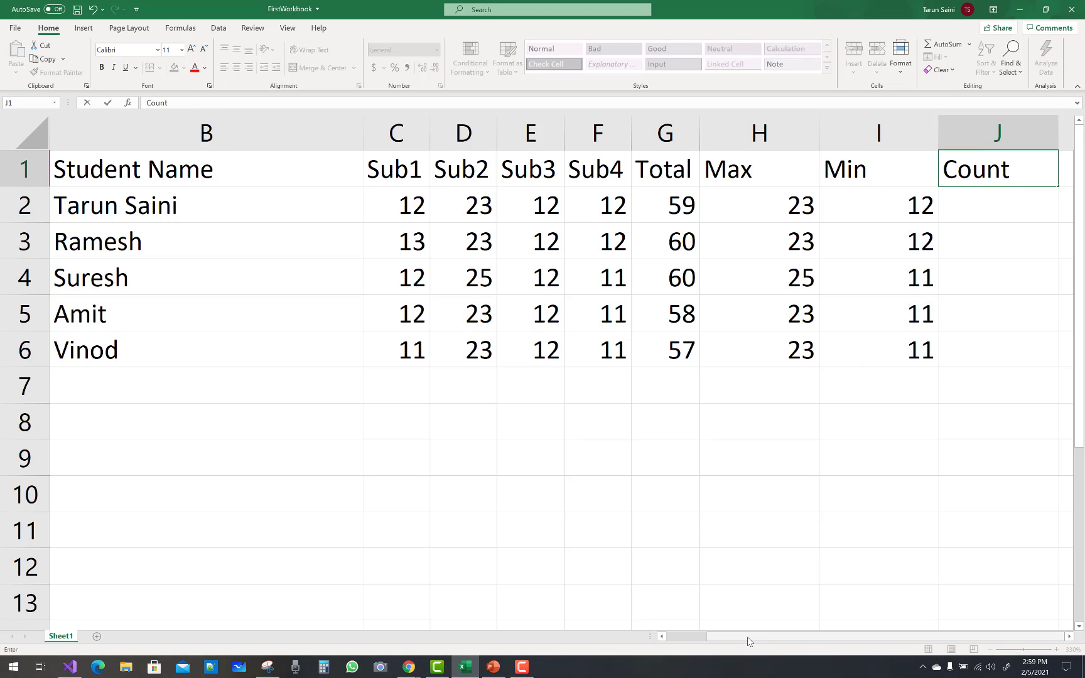
{"action": "left_click_drag", "start_coordinate": [747, 637], "coordinate": [804, 640]}
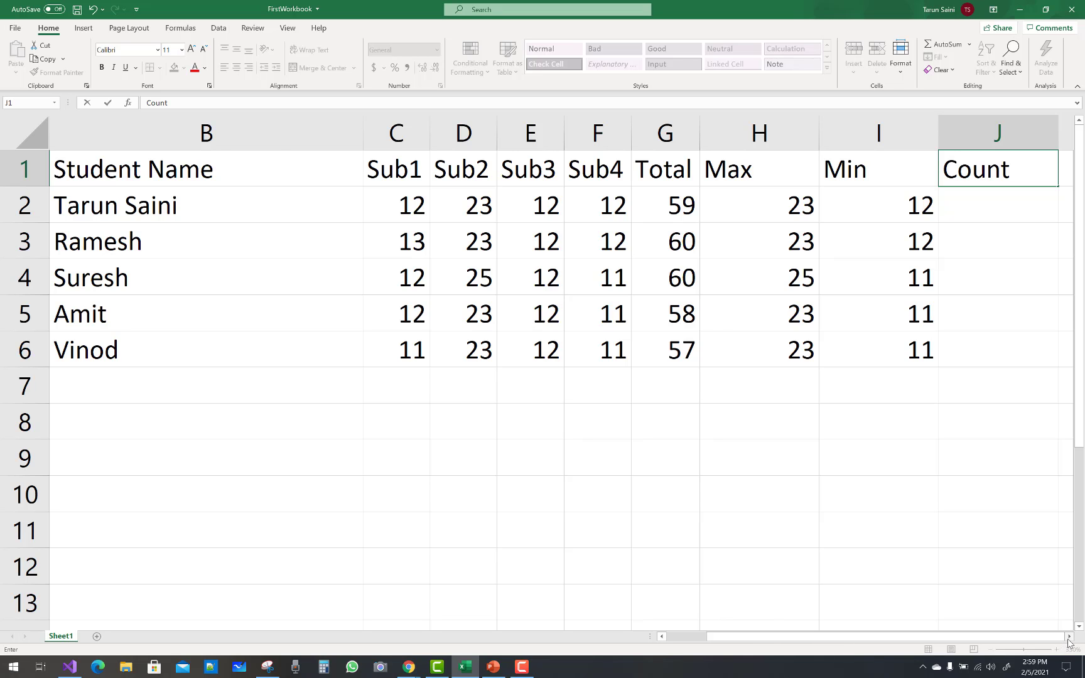
{"action": "left_click", "coordinate": [1070, 636]}
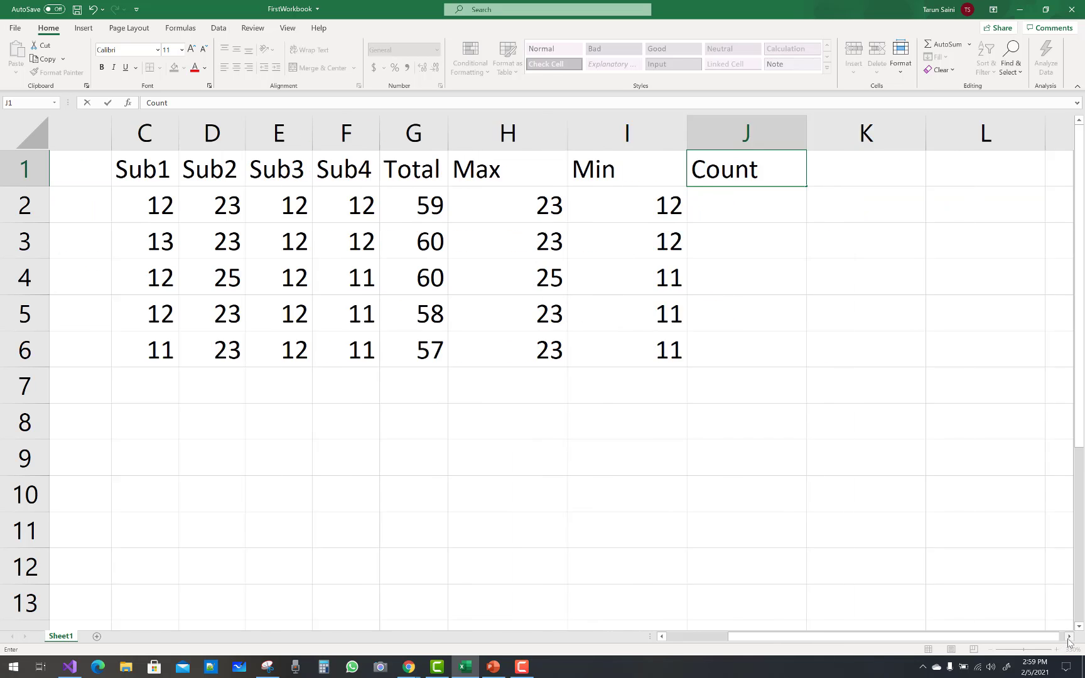
{"action": "left_click", "coordinate": [662, 637]}
{"action": "left_click", "coordinate": [662, 637]}
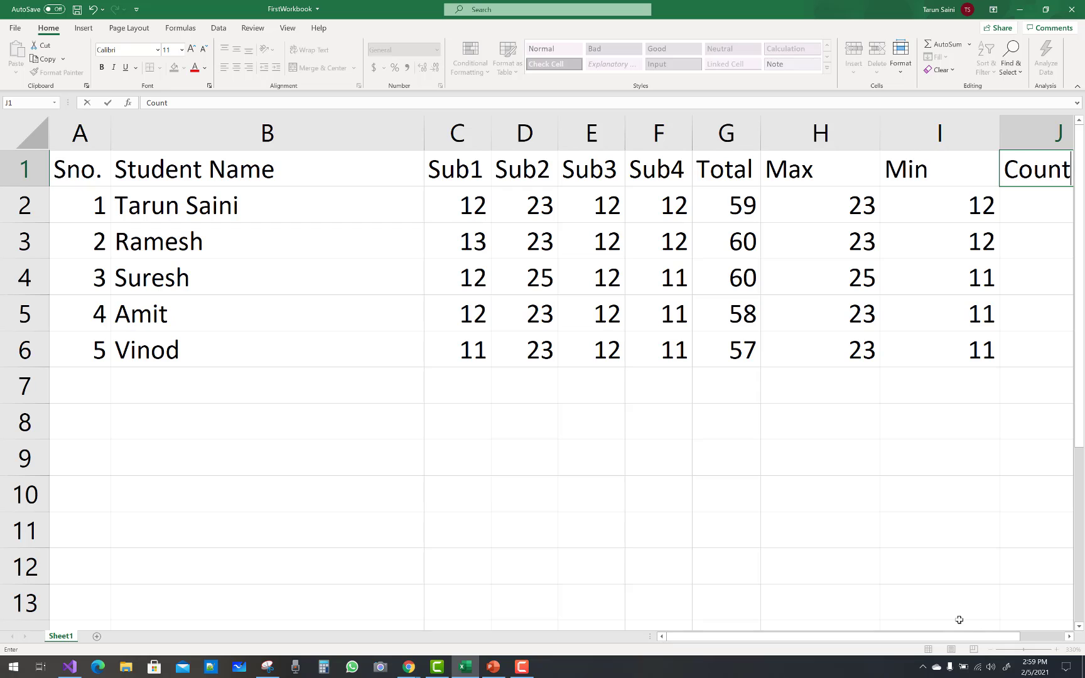
{"action": "left_click", "coordinate": [1070, 636]}
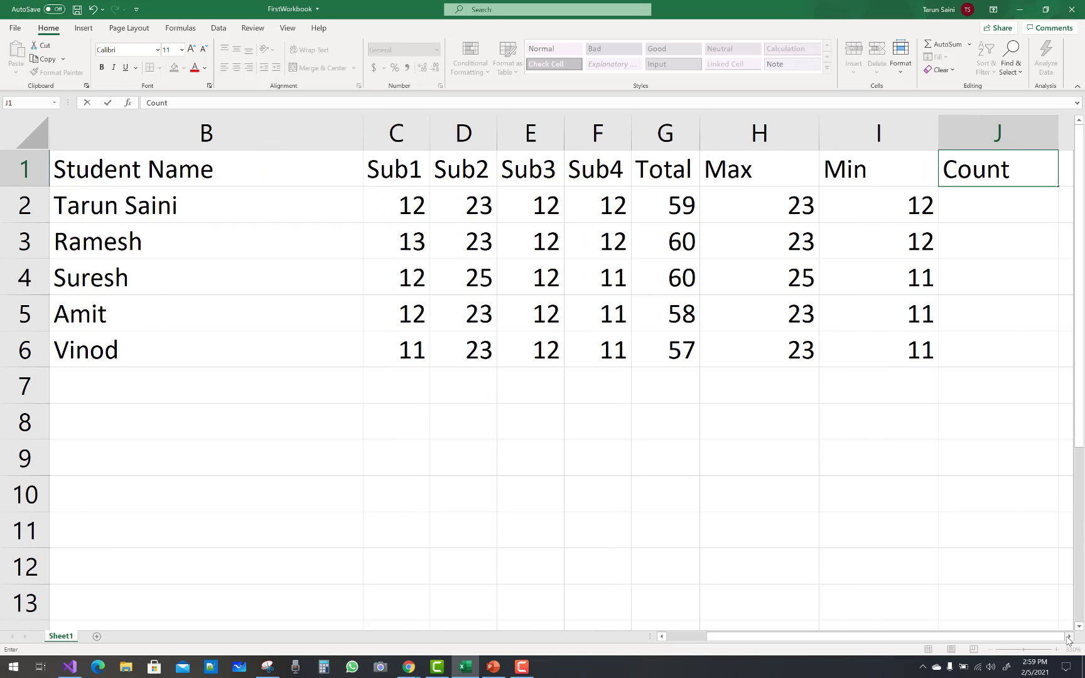
Count the subject marks with =count(c2:f2) in J2 and fill the formula down through J6
{"action": "left_click", "coordinate": [969, 207]}
{"action": "type", "text": "="}
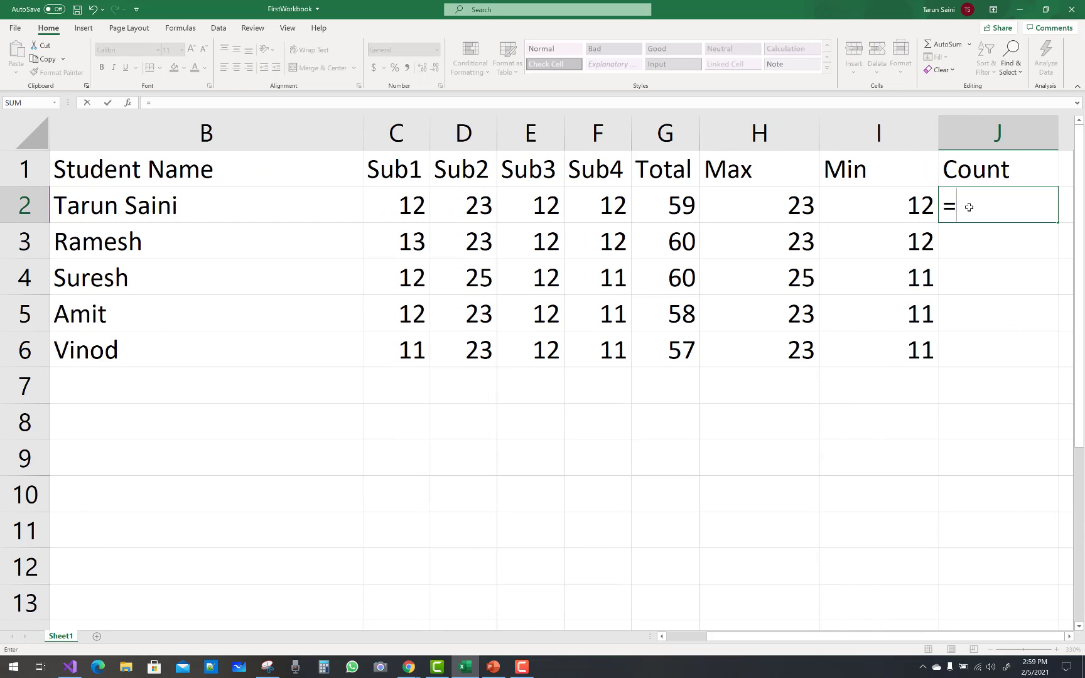
{"action": "type", "text": "count"}
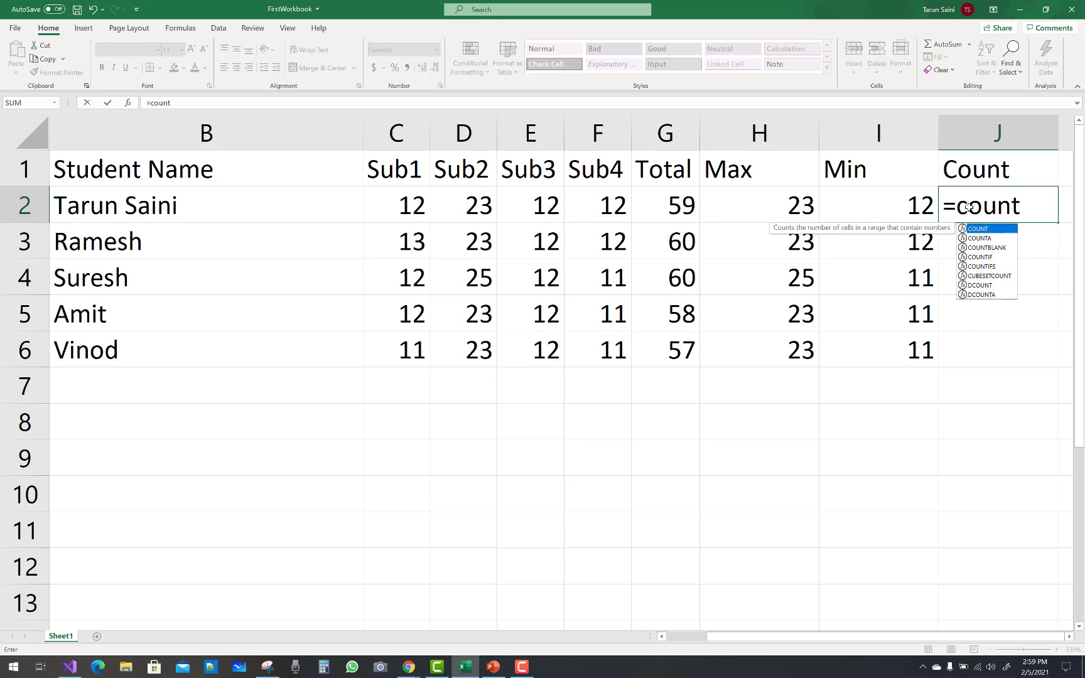
{"action": "key", "text": "Return"}
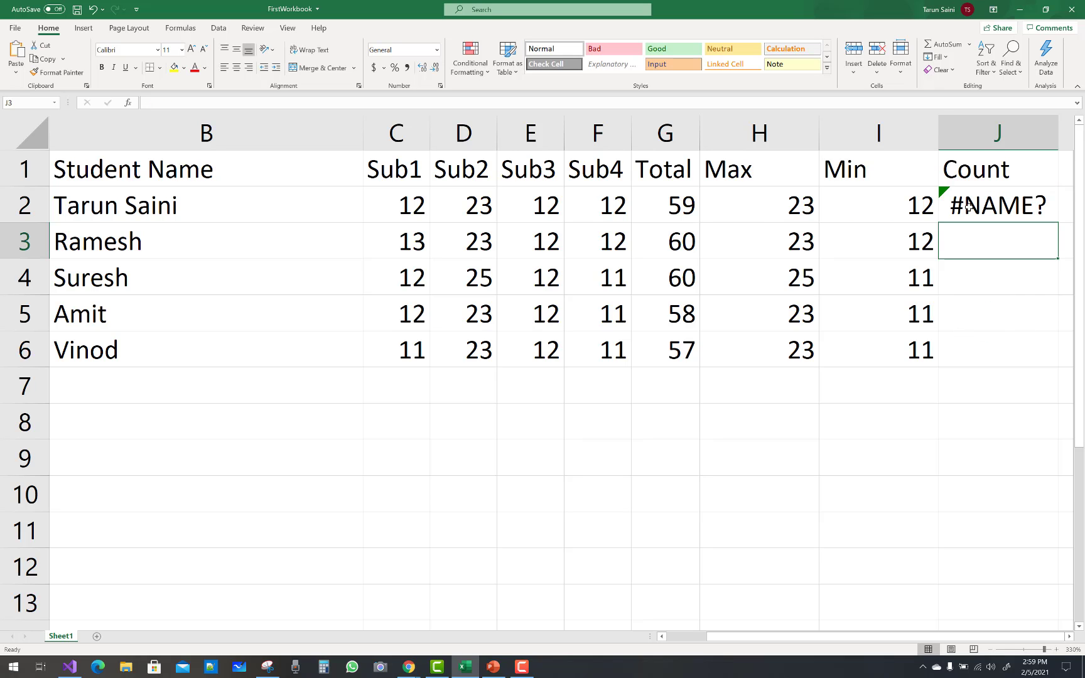
{"action": "double_click", "coordinate": [984, 204]}
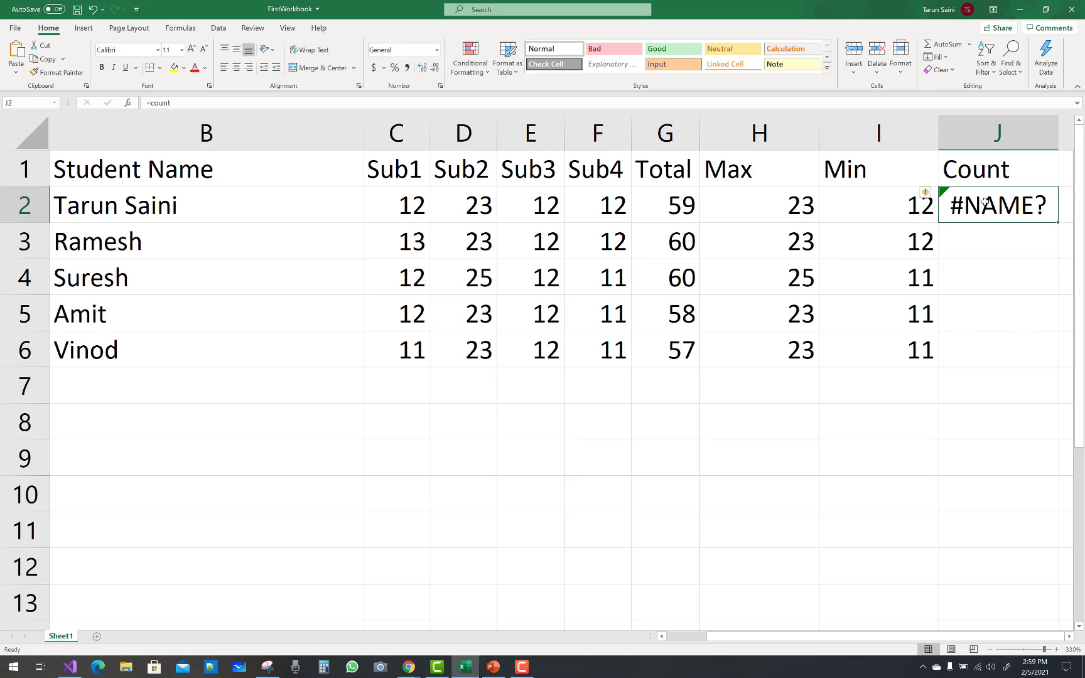
{"action": "left_click", "coordinate": [1024, 206]}
{"action": "type", "text": "("}
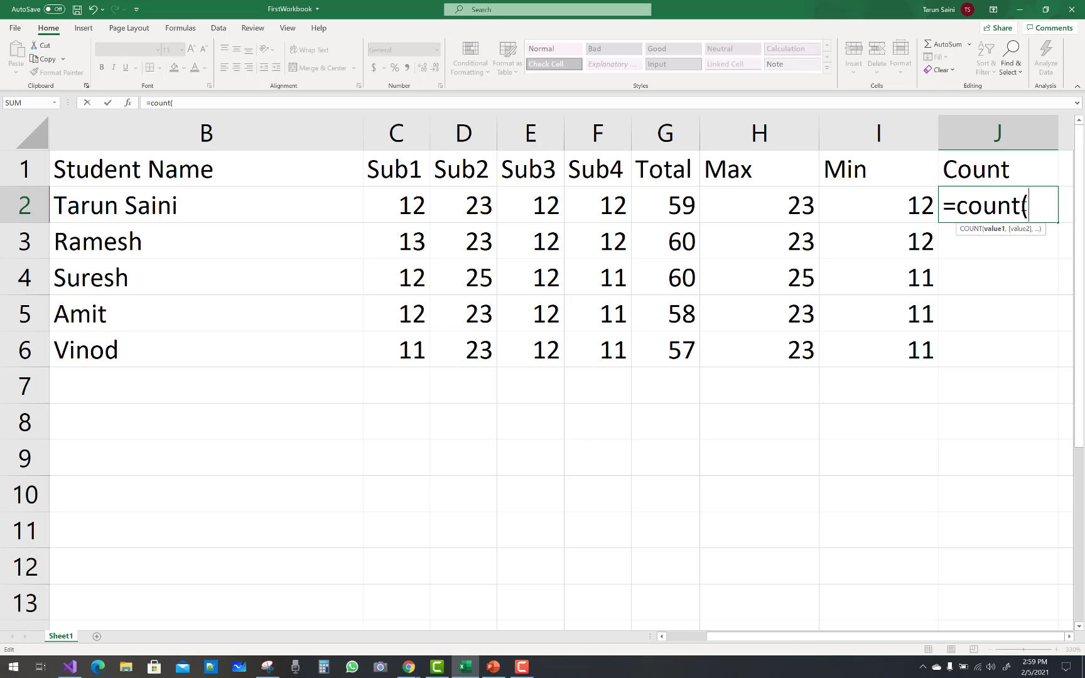
{"action": "type", "text": "c2:"}
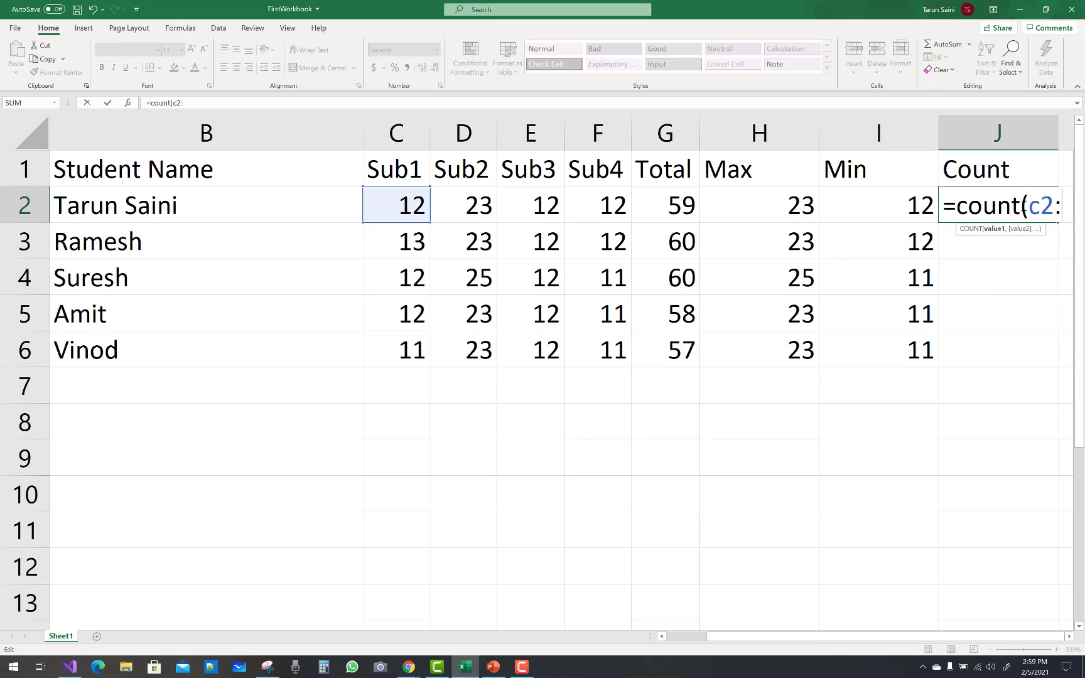
{"action": "type", "text": "f2)"}
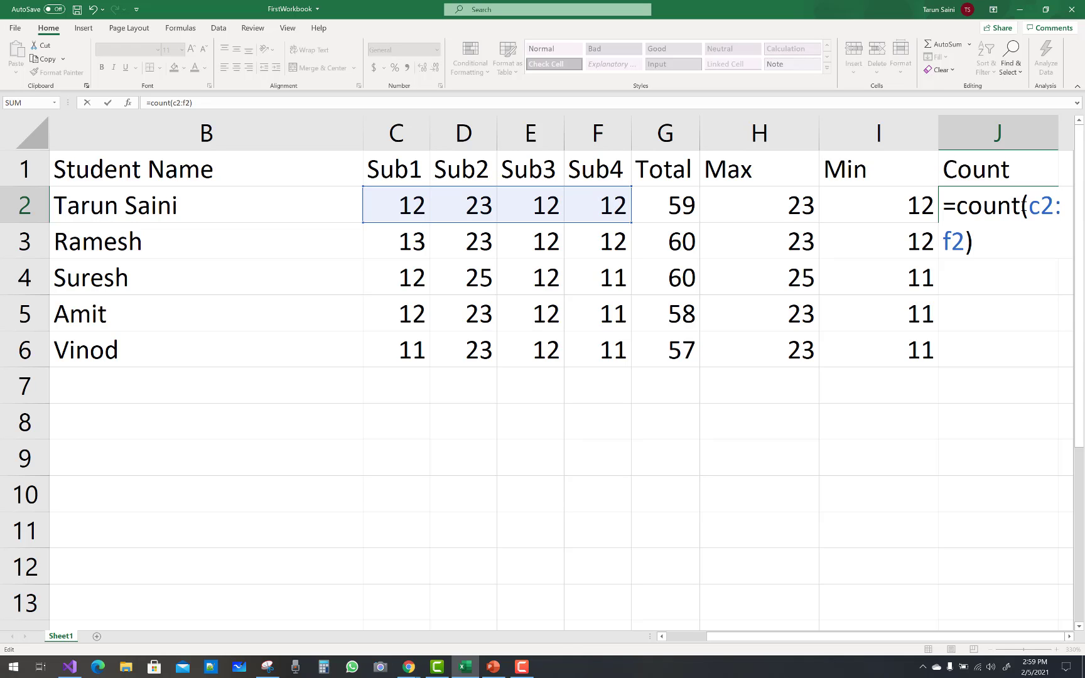
{"action": "key", "text": "Return"}
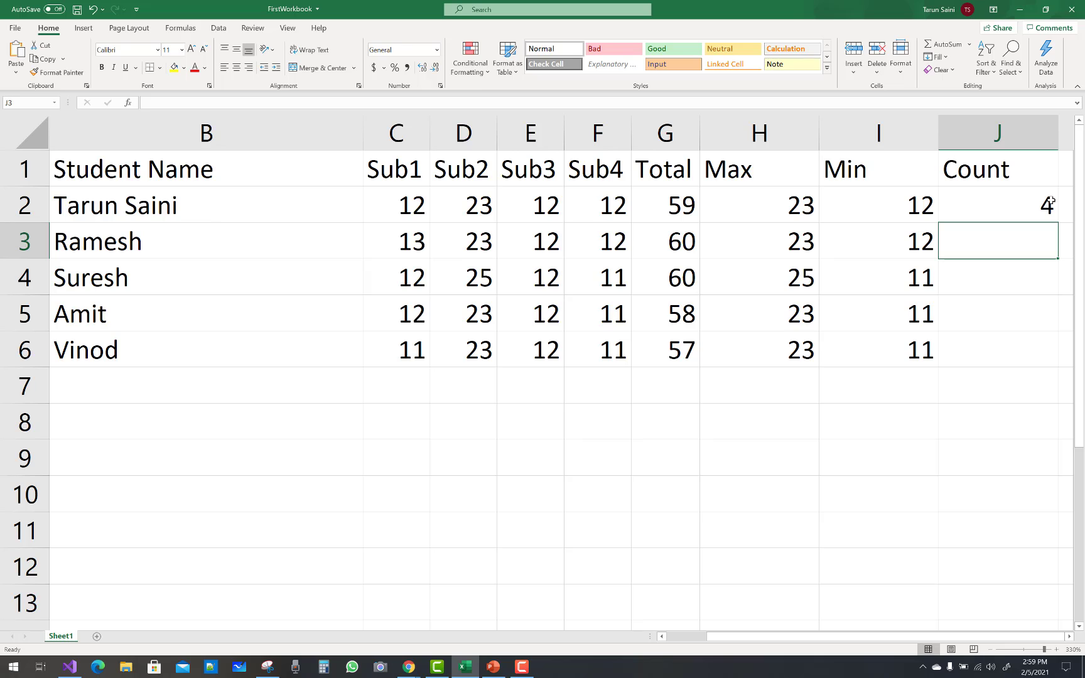
{"action": "left_click", "coordinate": [1046, 213]}
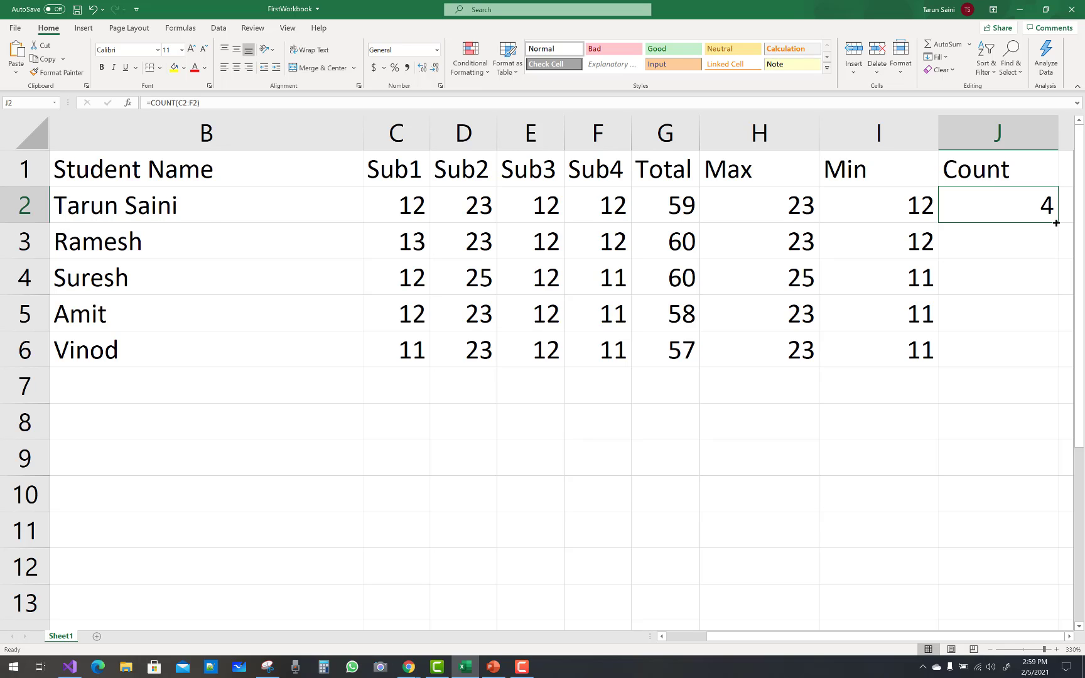
{"action": "double_click", "coordinate": [1056, 223]}
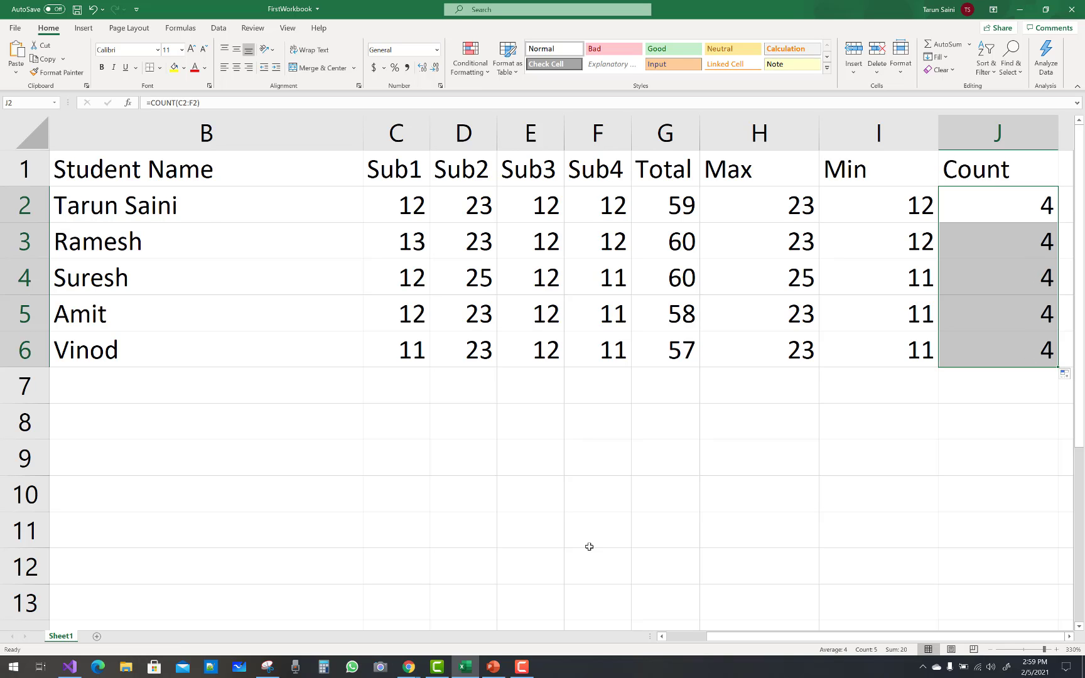
Add the column header AVG in cell K1, beside the Count column
{"action": "scroll", "coordinate": [1017, 622], "scroll_direction": "right", "scroll_amount": 4}
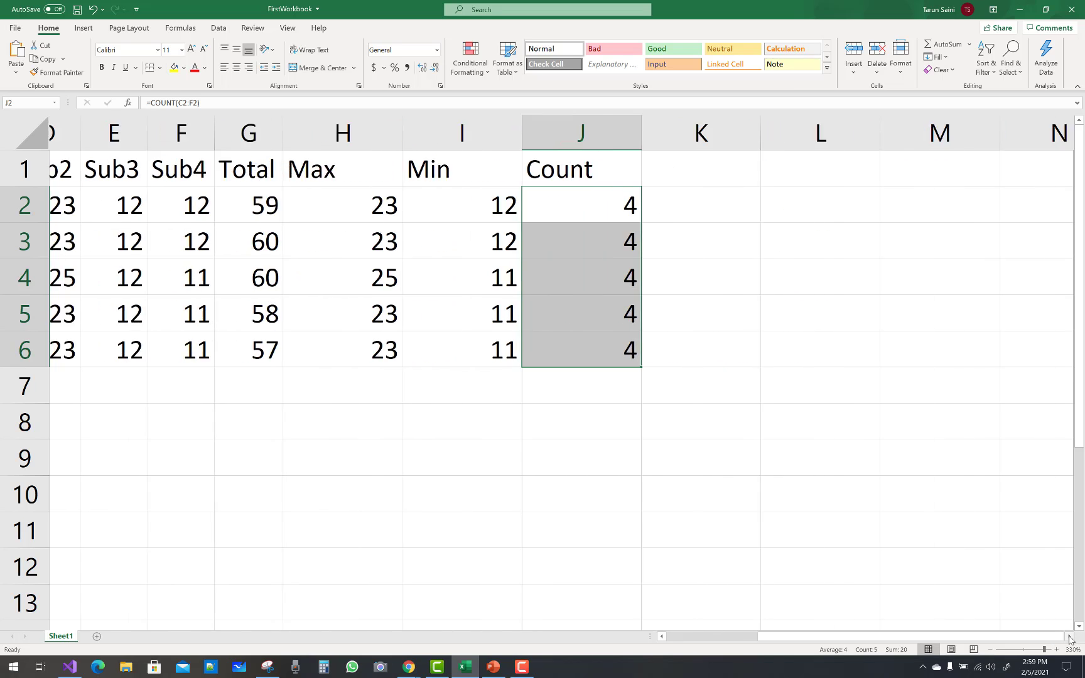
{"action": "left_click", "coordinate": [662, 637]}
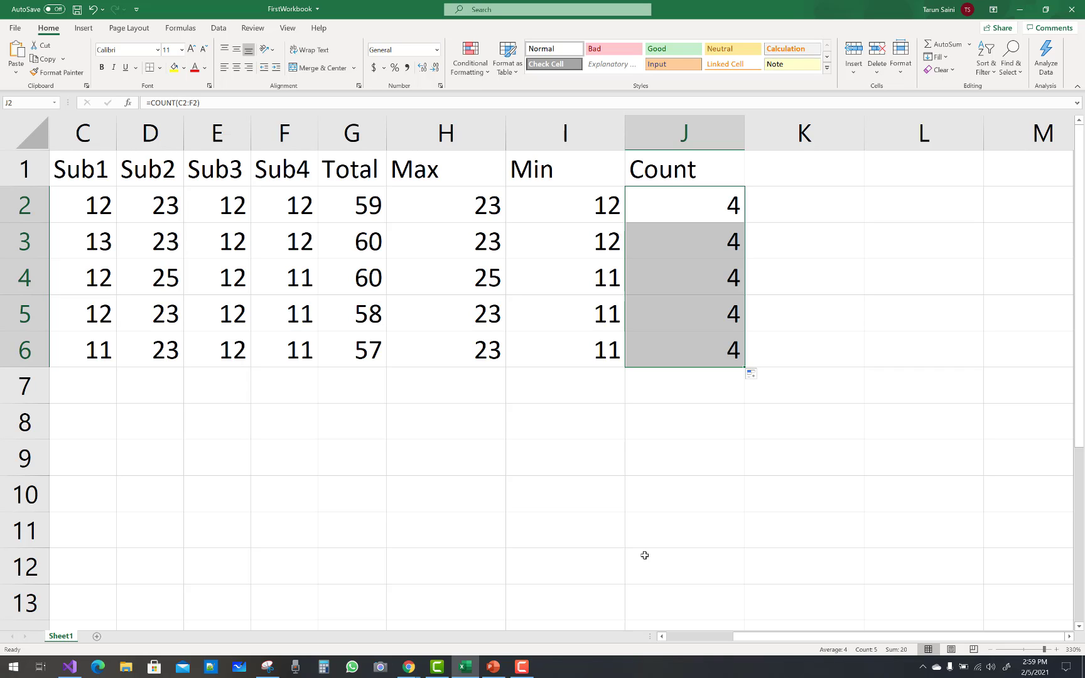
{"action": "double_click", "coordinate": [780, 170]}
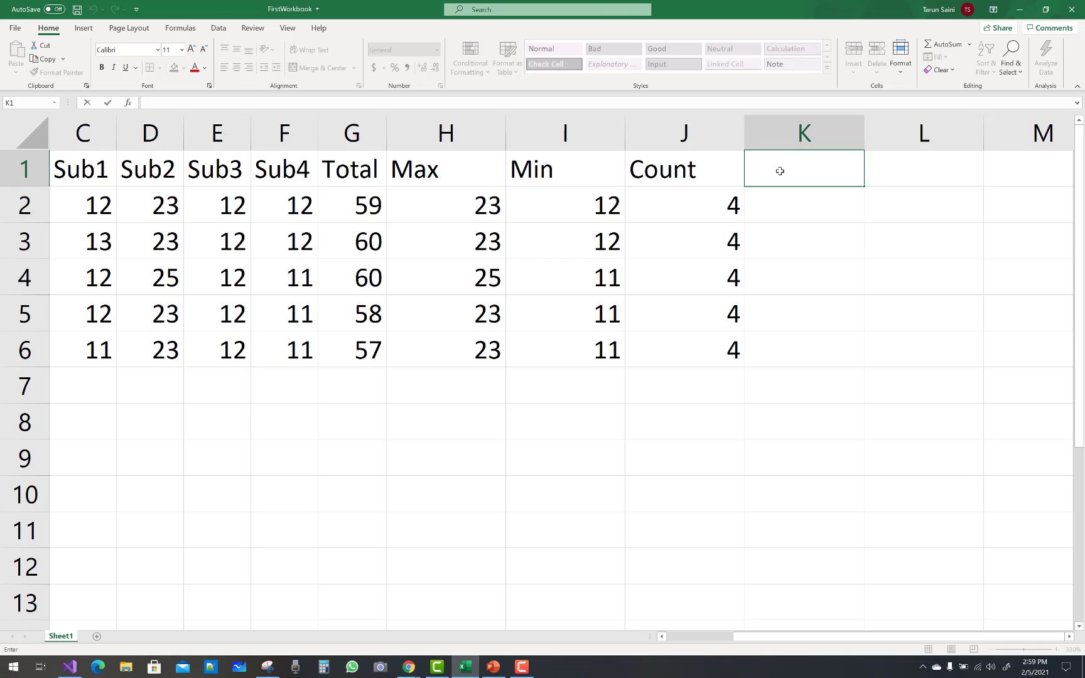
{"action": "type", "text": "AVG"}
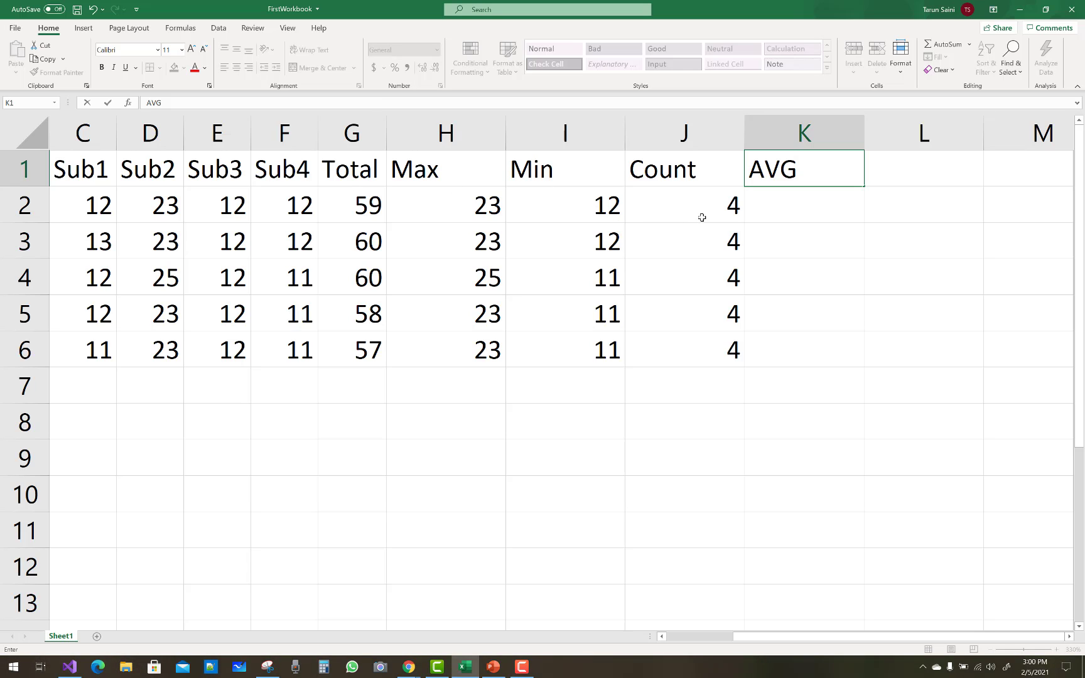
Calculate the average subject mark in K2 with =average(c2:f2)
{"action": "left_click", "coordinate": [772, 207]}
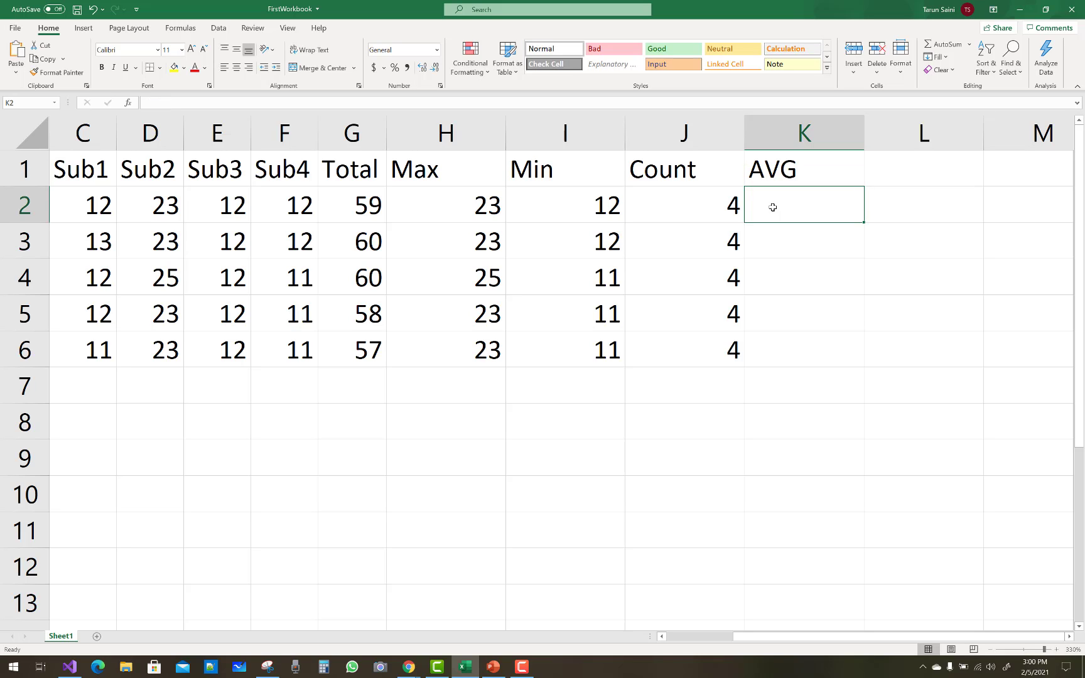
{"action": "double_click", "coordinate": [772, 207]}
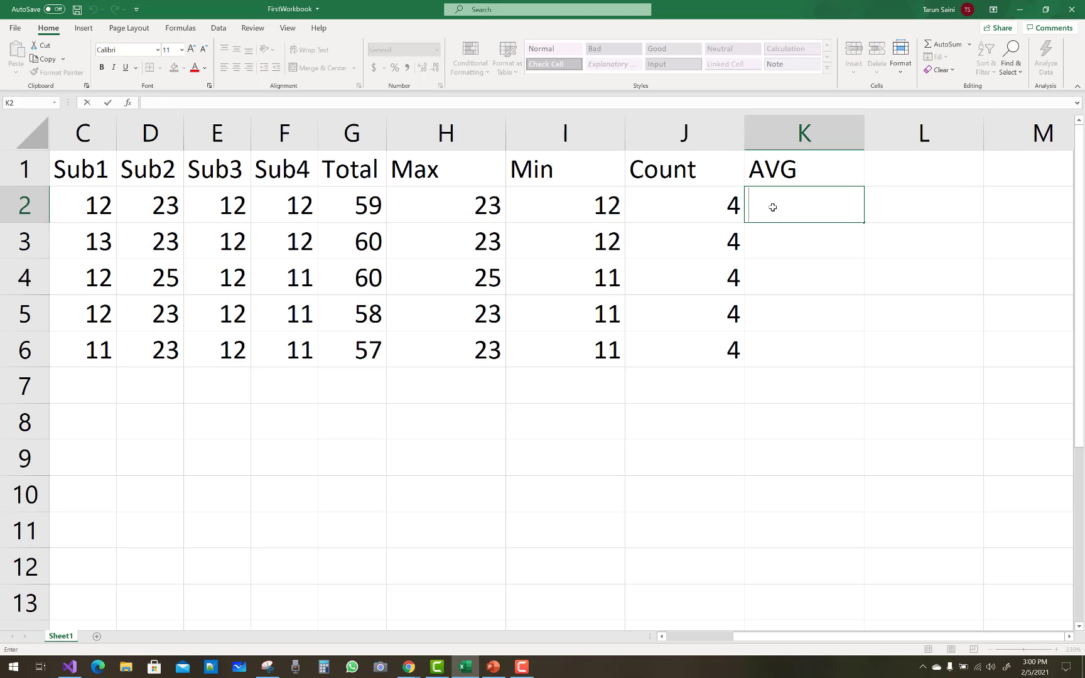
{"action": "type", "text": "="}
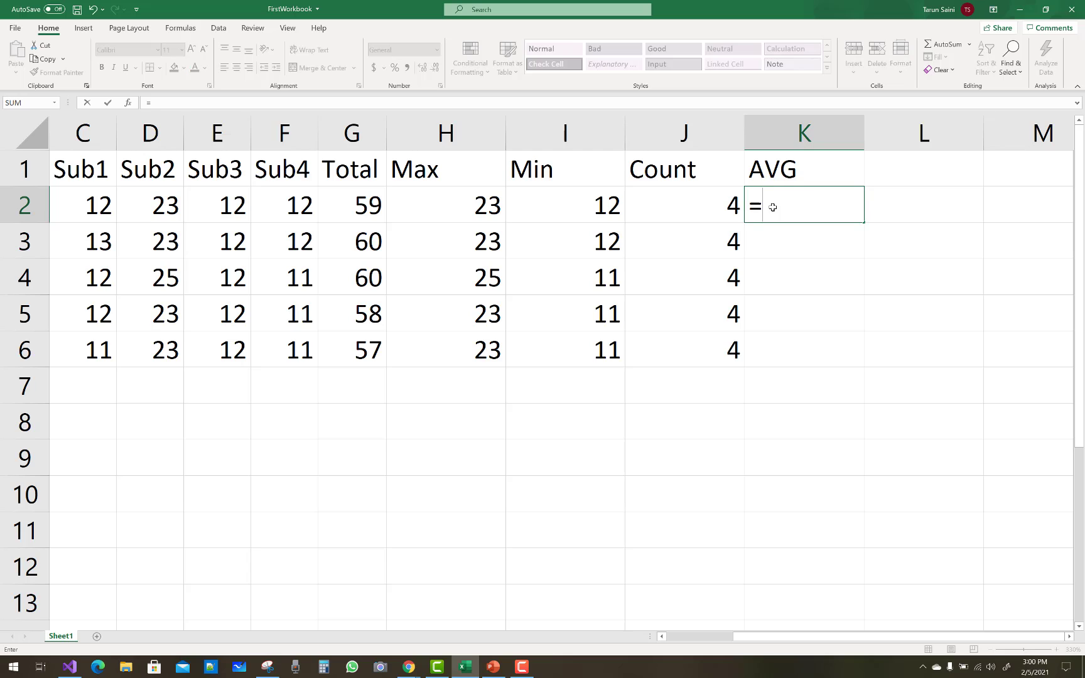
{"action": "type", "text": "av"}
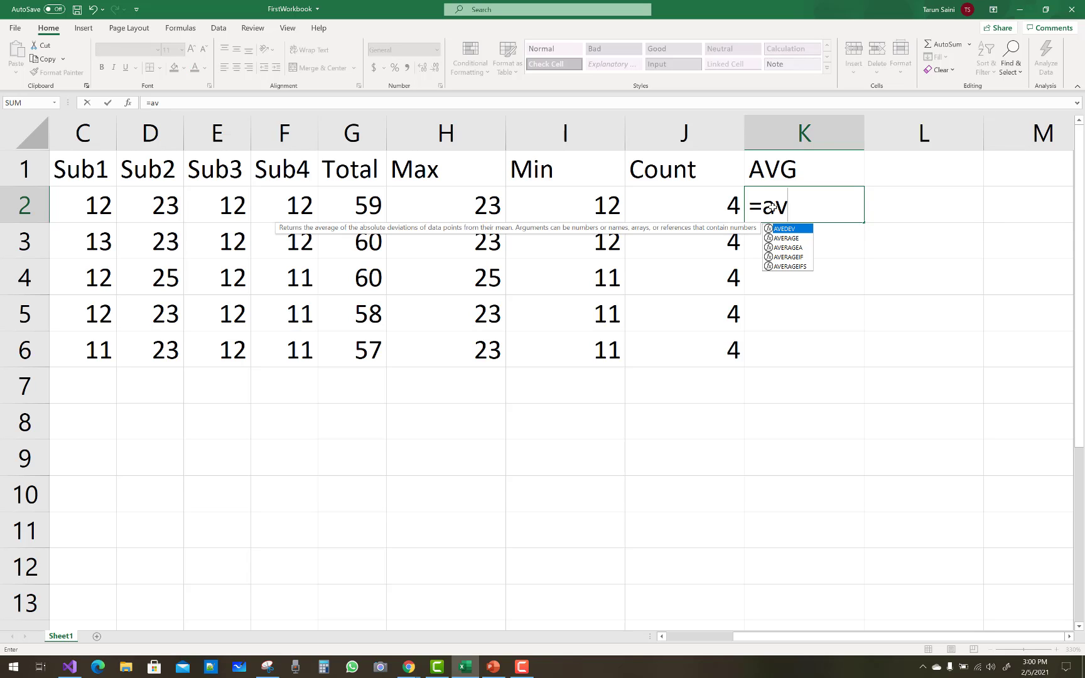
{"action": "key", "text": "Down"}
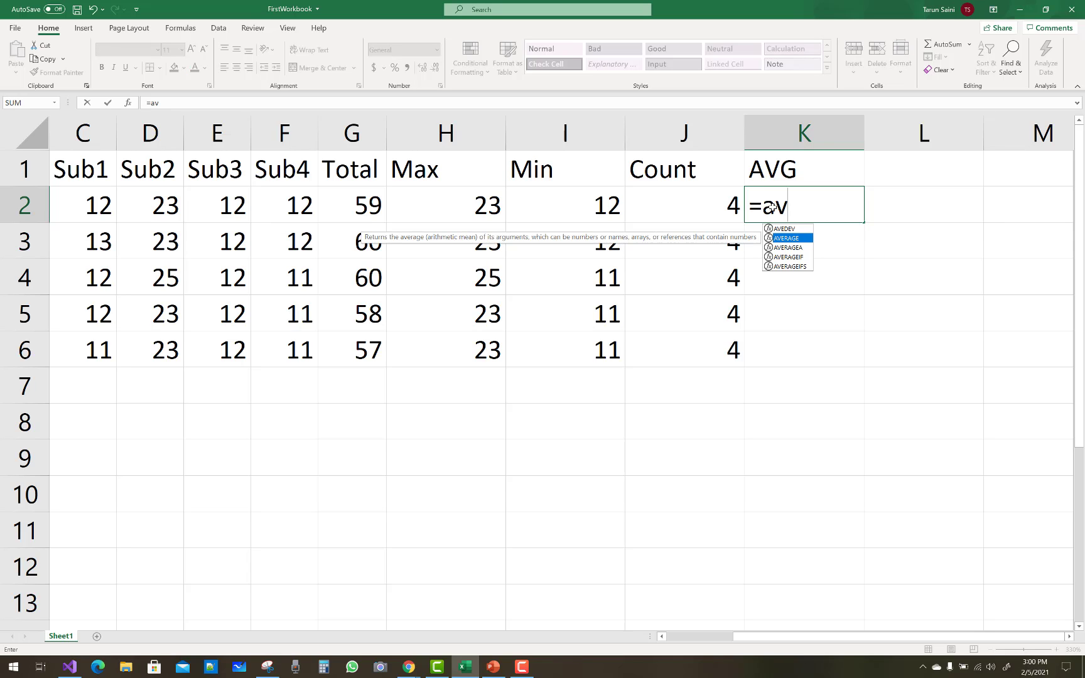
{"action": "key", "text": "Return"}
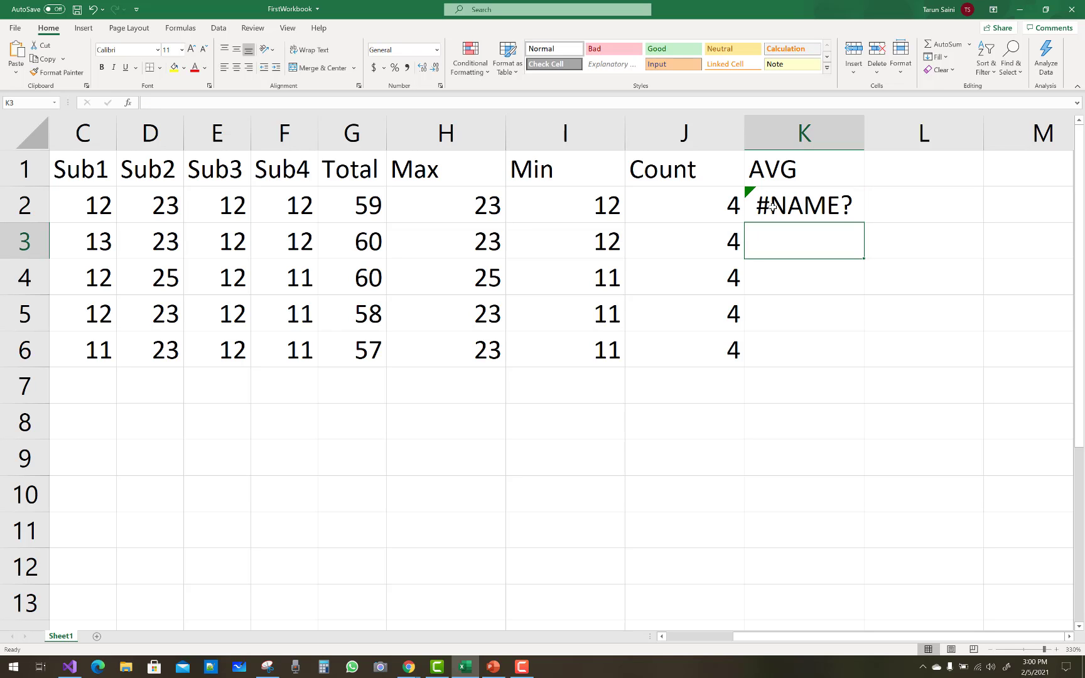
{"action": "double_click", "coordinate": [816, 200]}
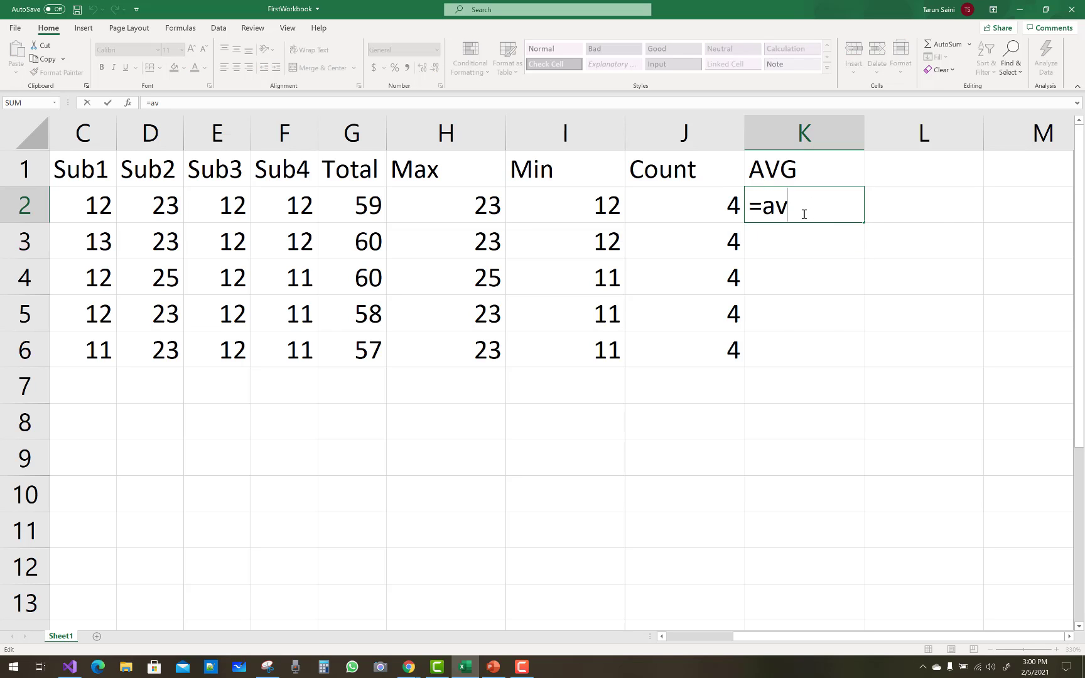
{"action": "key", "text": "BackSpace"}
{"action": "type", "text": "ver"}
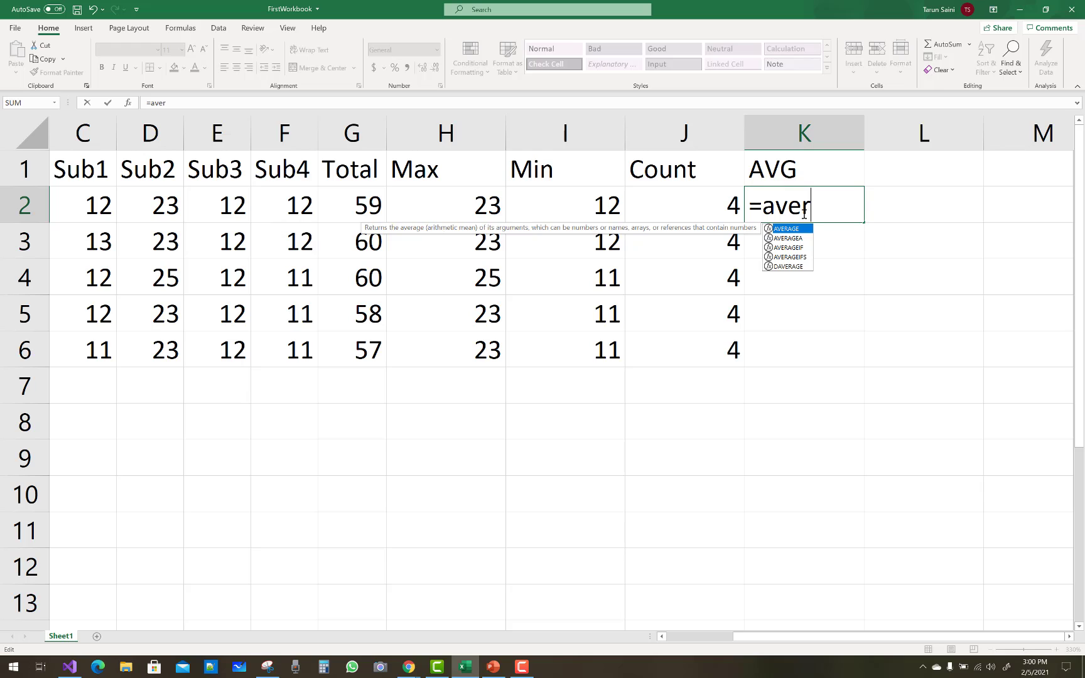
{"action": "key", "text": "BackSpace"}
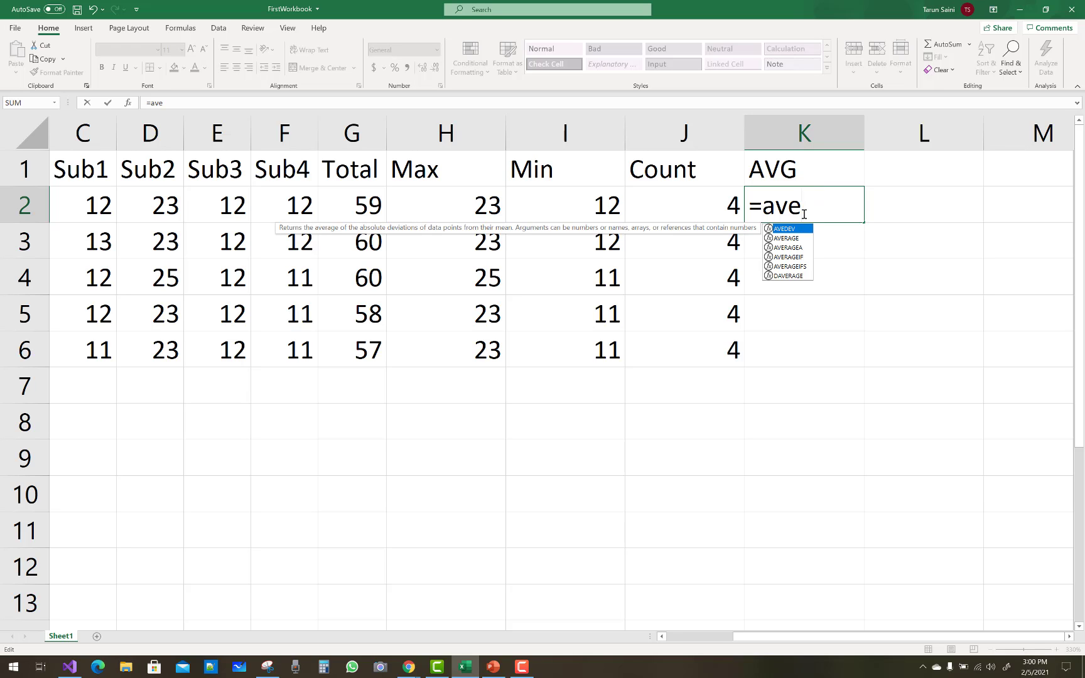
{"action": "type", "text": "rage"}
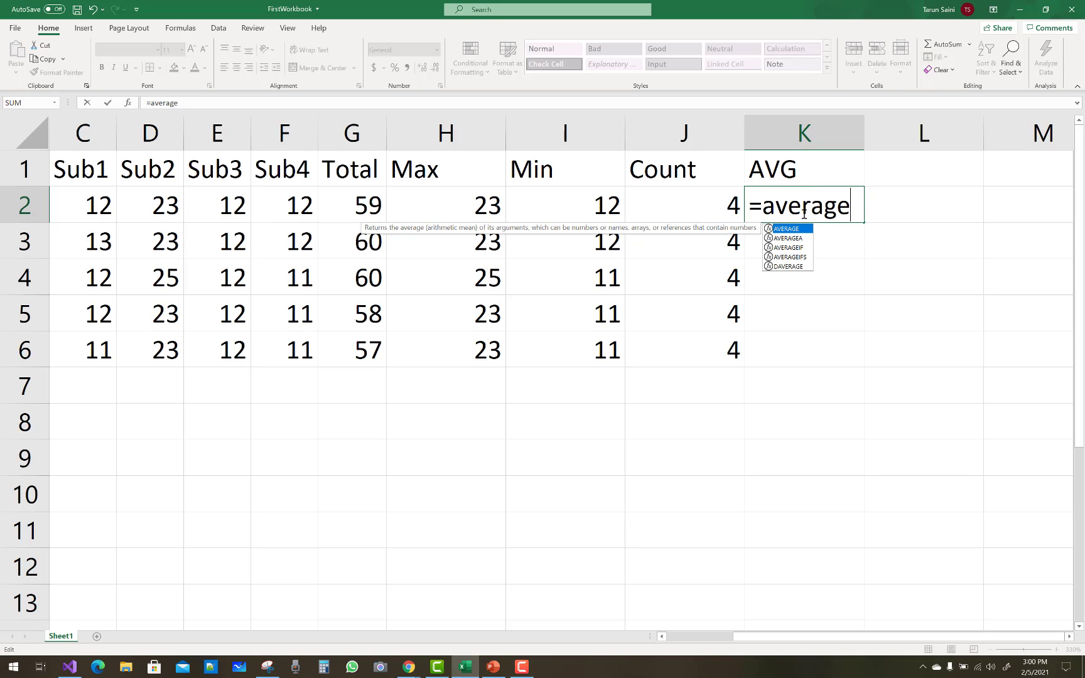
{"action": "type", "text": "("}
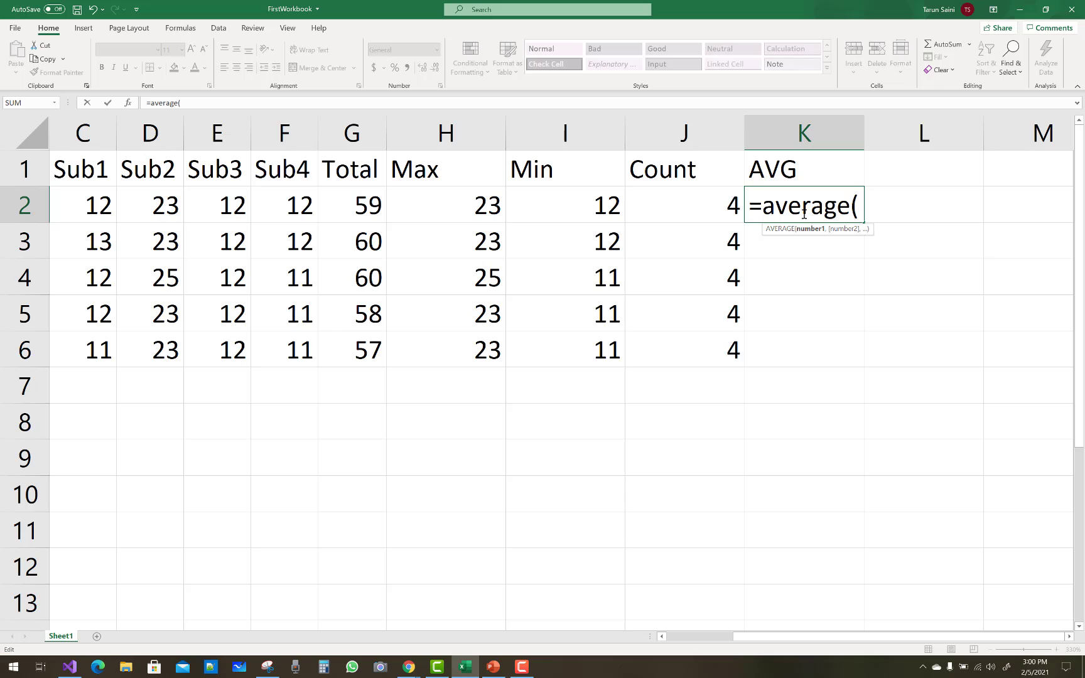
{"action": "type", "text": "c2:f2)"}
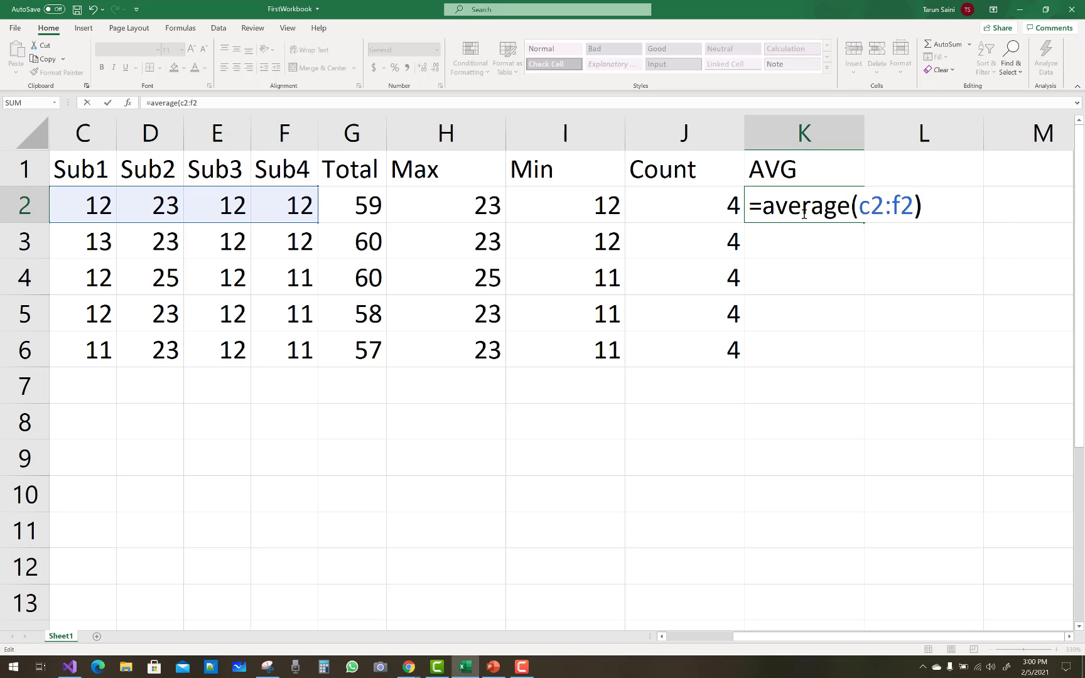
{"action": "key", "text": "Return"}
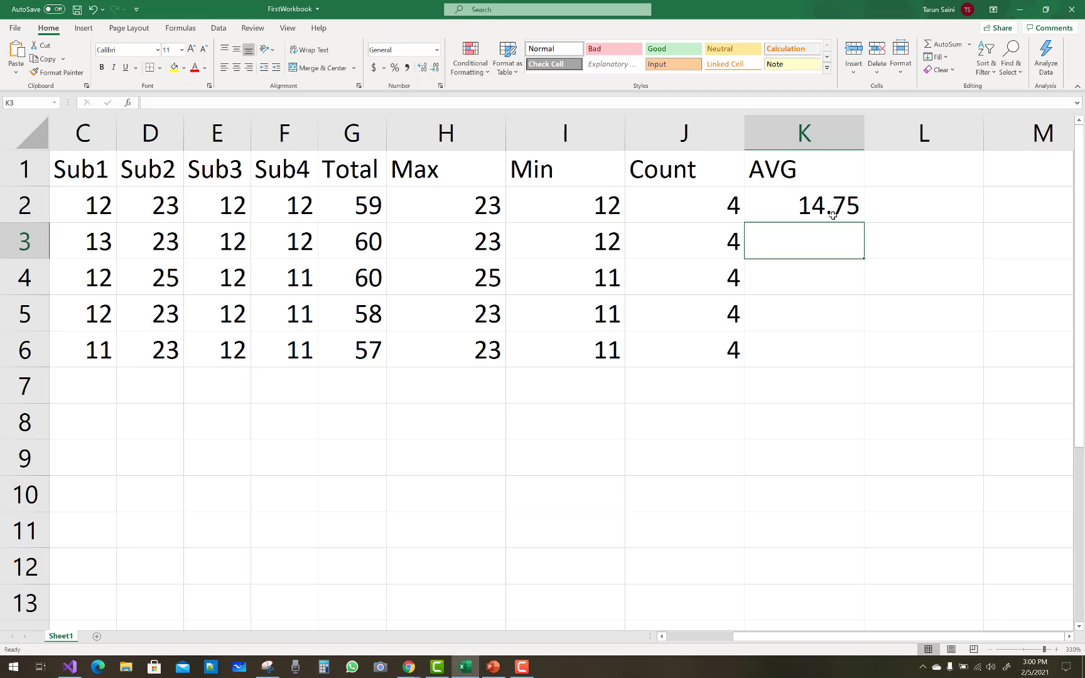
Replace the formula in K2 with =g2/j2, dividing Total by Count, and fill it down through K6
{"action": "mouse_move", "coordinate": [774, 641]}
{"action": "left_mouse_down"}
{"action": "mouse_move", "coordinate": [747, 644]}
{"action": "mouse_move", "coordinate": [766, 643]}
{"action": "left_mouse_up"}
{"action": "double_click", "coordinate": [824, 205]}
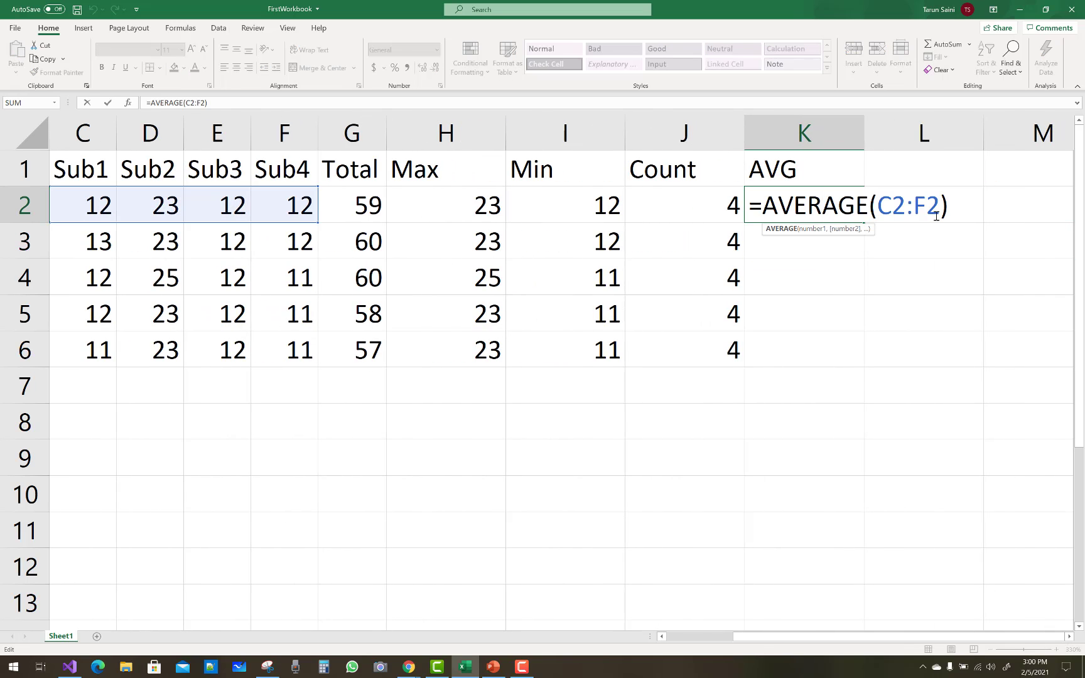
{"action": "left_click_drag", "start_coordinate": [940, 207], "coordinate": [770, 210]}
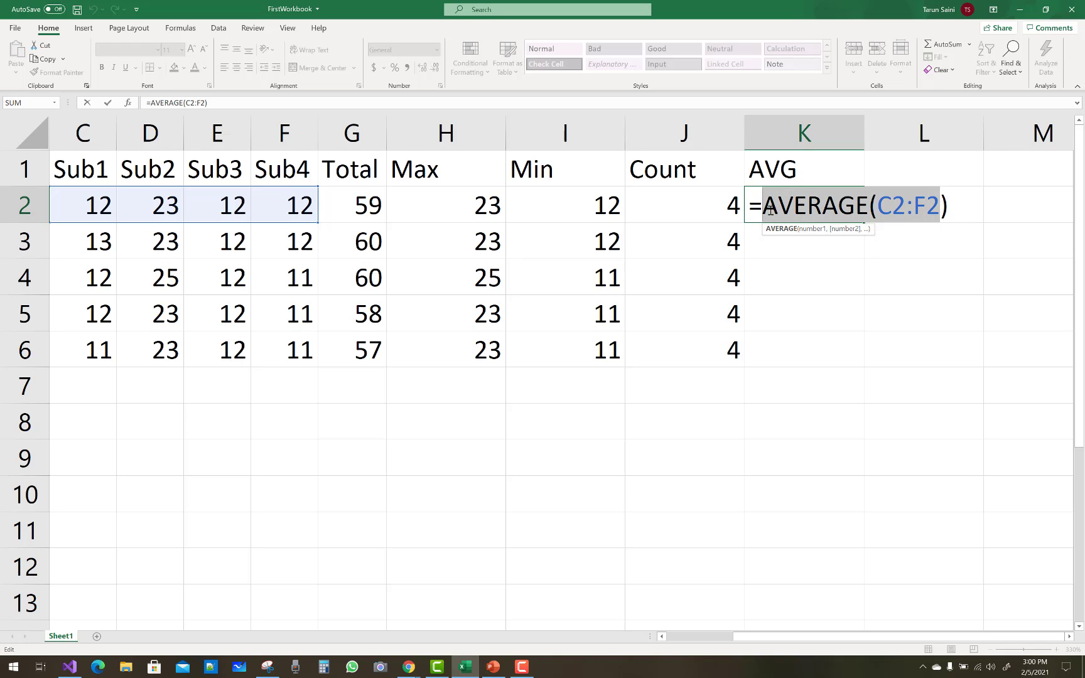
{"action": "left_click", "coordinate": [950, 205]}
{"action": "left_click_drag", "start_coordinate": [950, 205], "coordinate": [768, 200]}
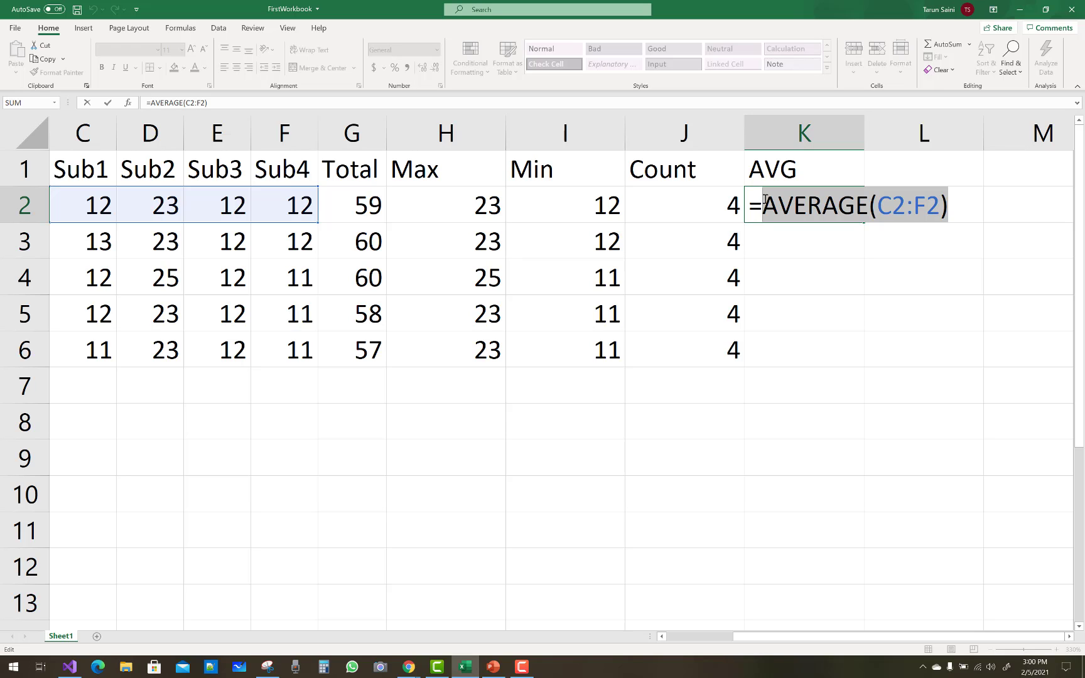
{"action": "type", "text": "g4"}
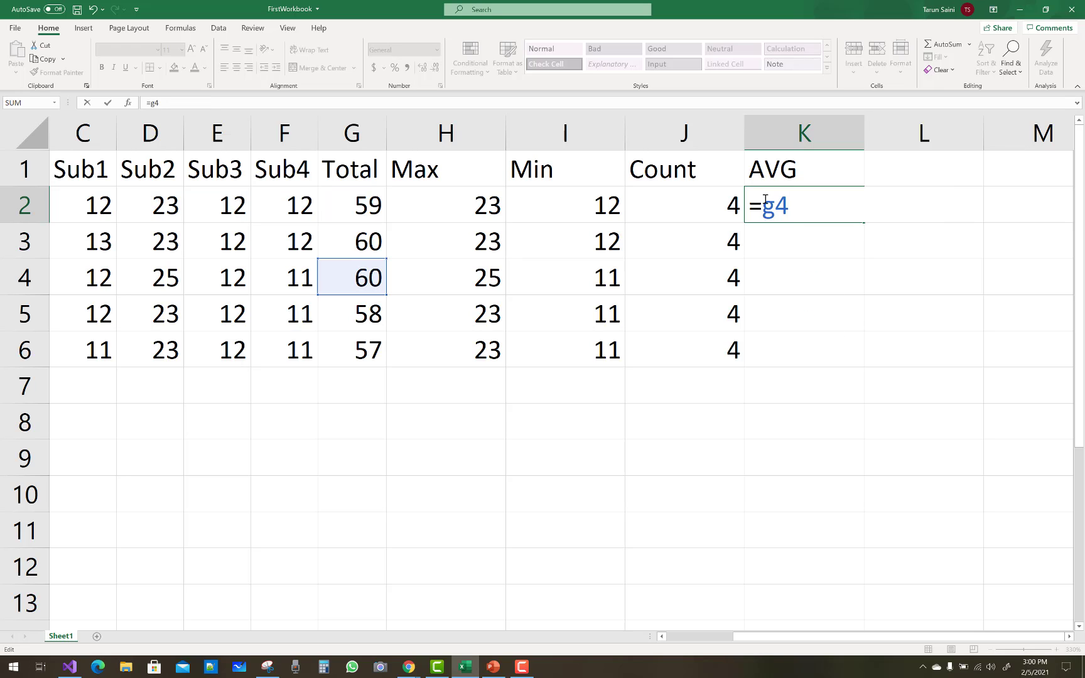
{"action": "key", "text": "BackSpace"}
{"action": "type", "text": "2/"}
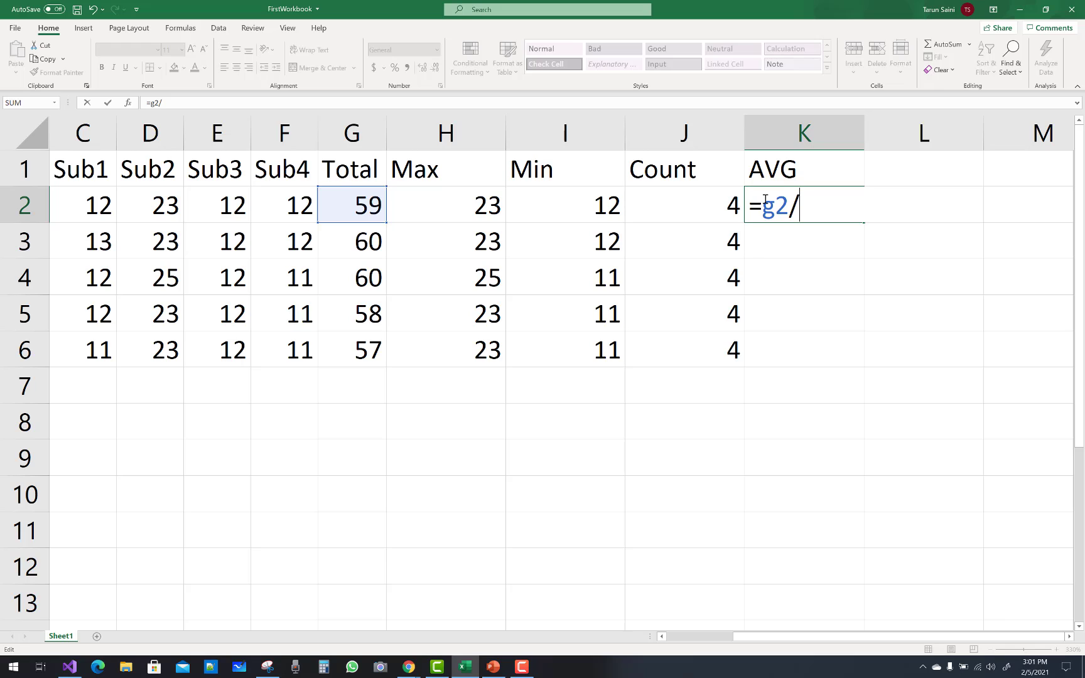
{"action": "type", "text": "j2"}
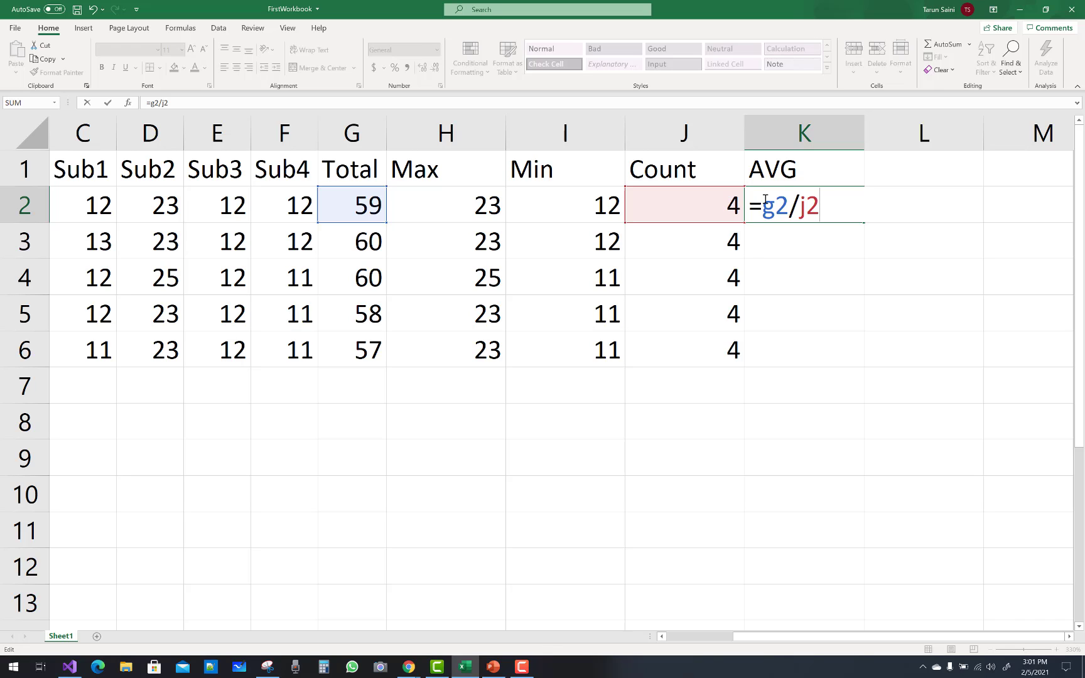
{"action": "key", "text": "Left"}
{"action": "key", "text": "Left"}
{"action": "key", "text": "Left"}
{"action": "key", "text": "Return"}
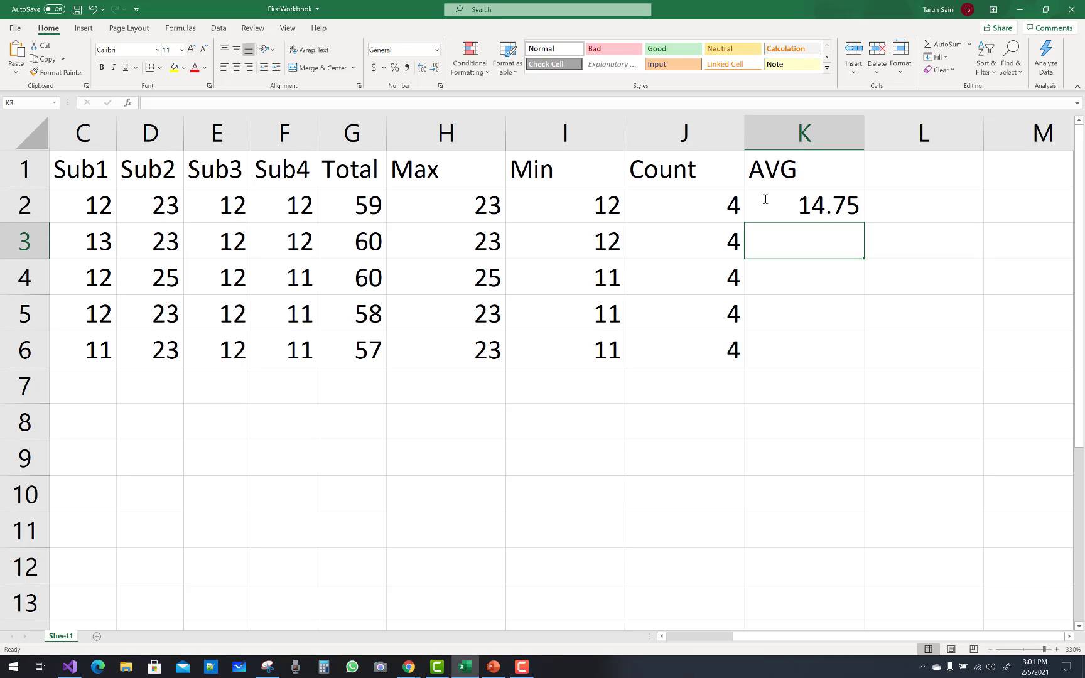
{"action": "left_click", "coordinate": [858, 214]}
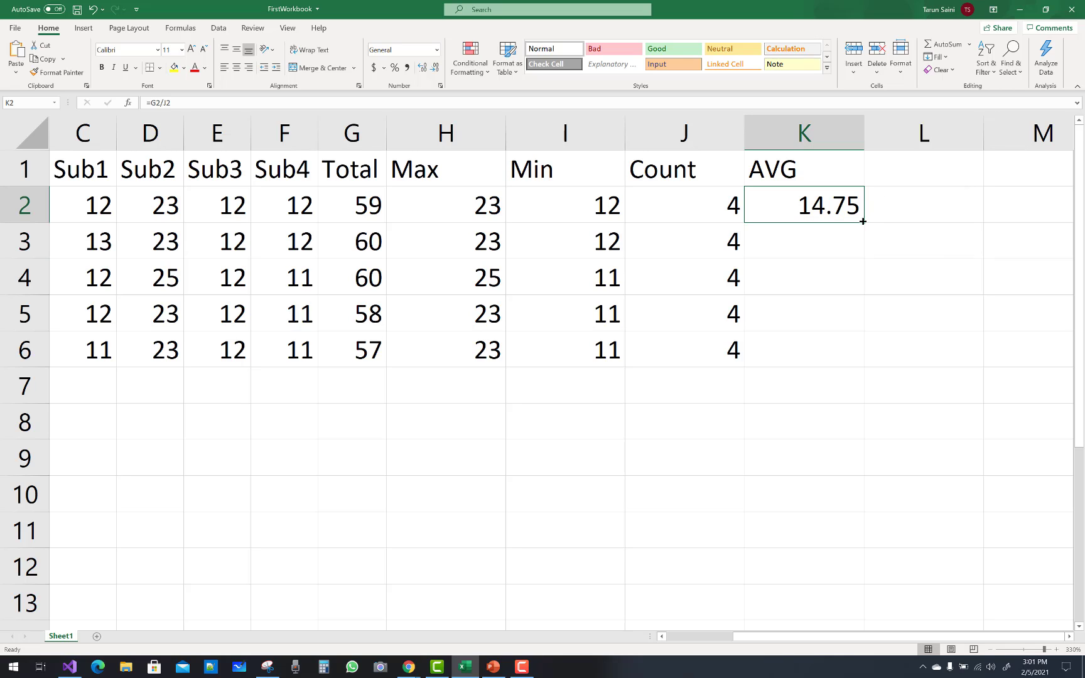
{"action": "left_click_drag", "start_coordinate": [863, 223], "coordinate": [866, 368]}
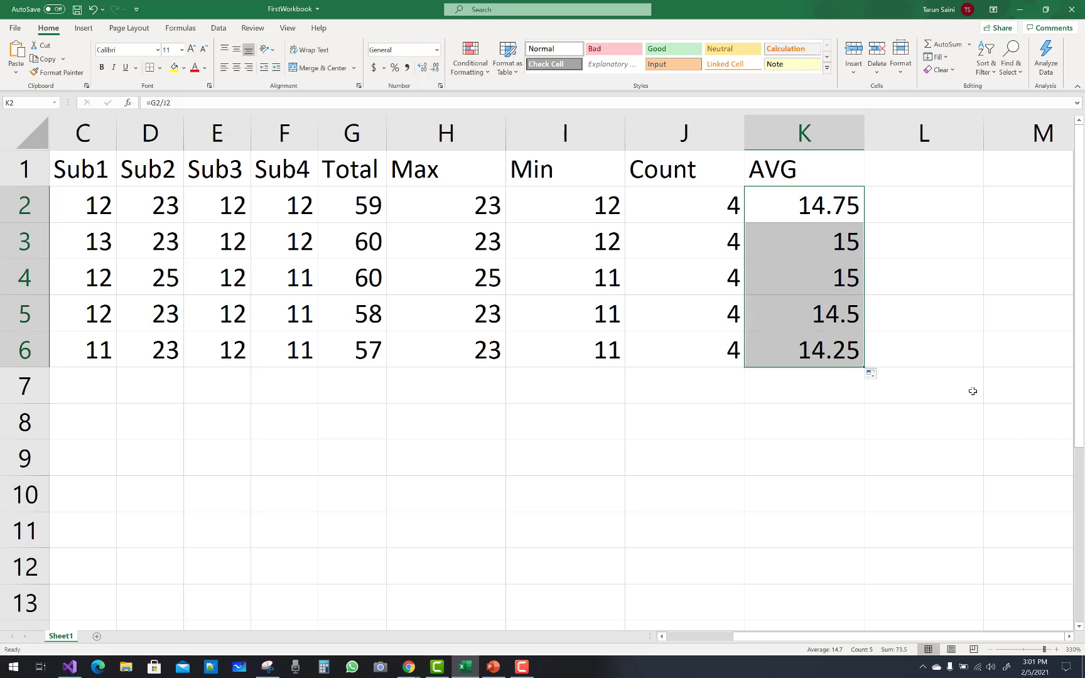
Add the column header Percentage in cell L1, beside the AVG column
{"action": "left_click", "coordinate": [890, 204]}
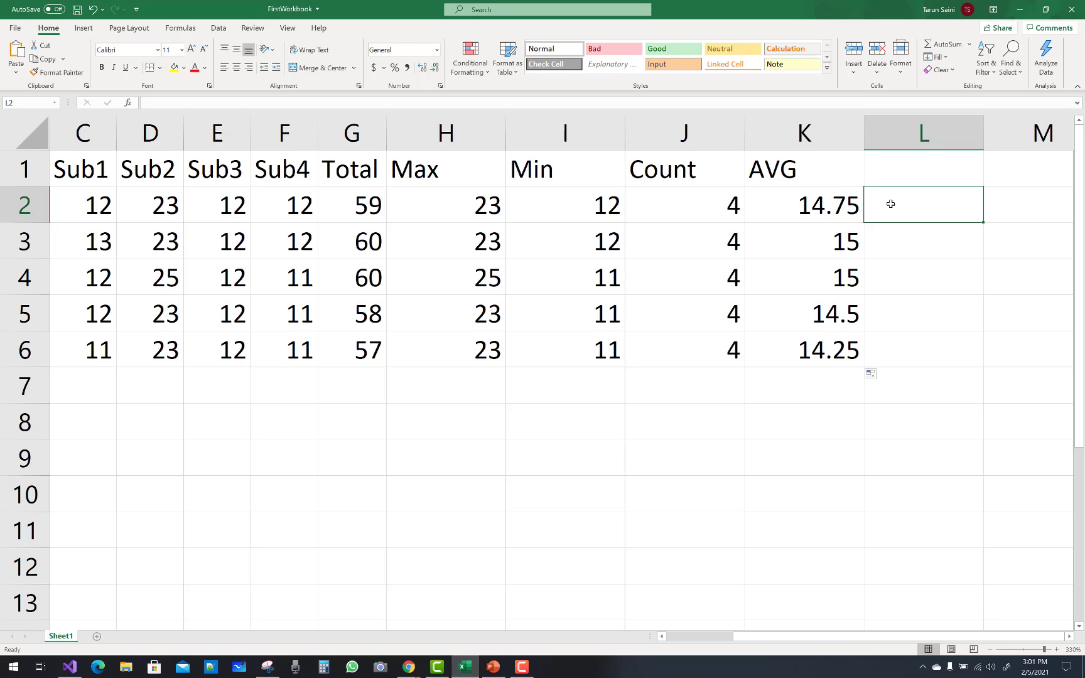
{"action": "double_click", "coordinate": [890, 167]}
{"action": "type", "text": "Percentage"}
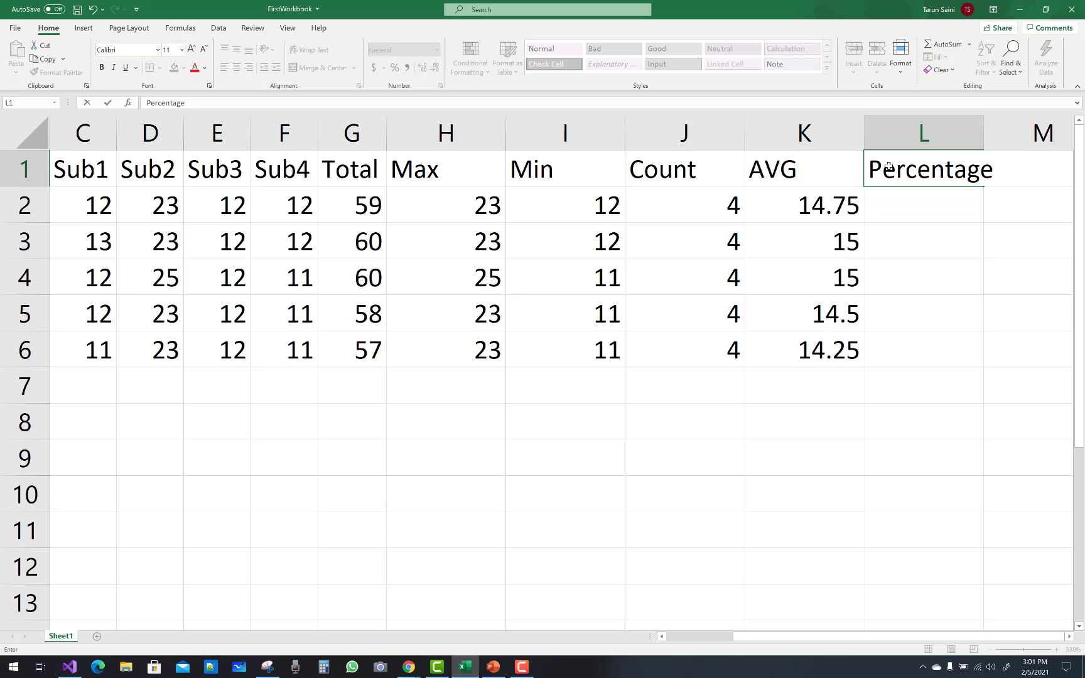
{"action": "left_click", "coordinate": [905, 201]}
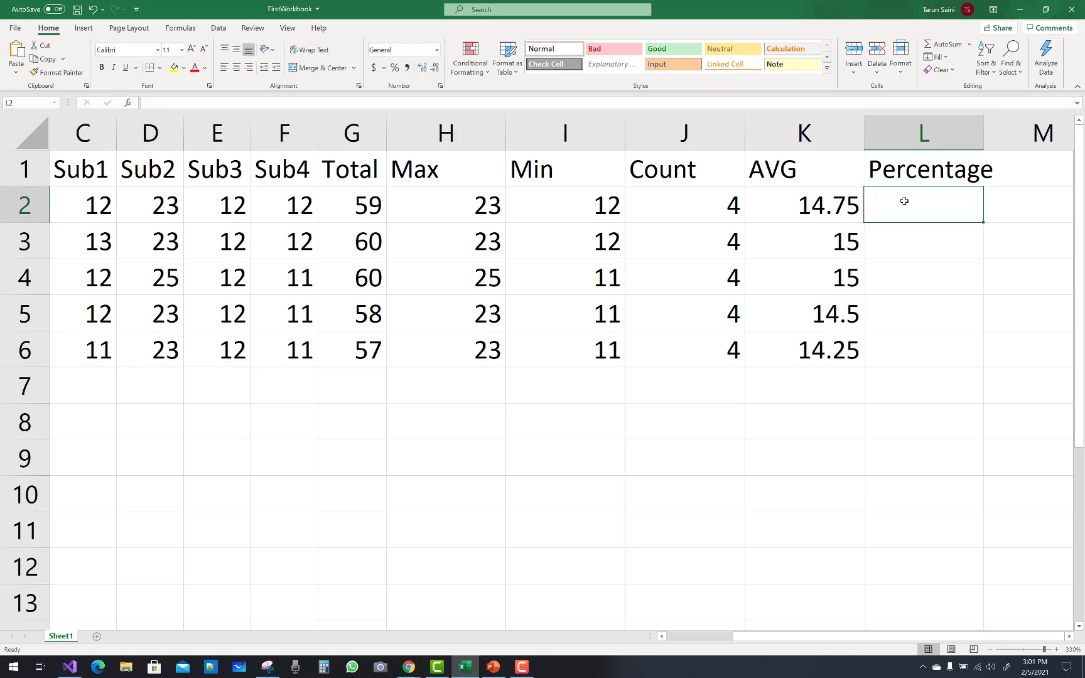
{"action": "type", "text": "="}
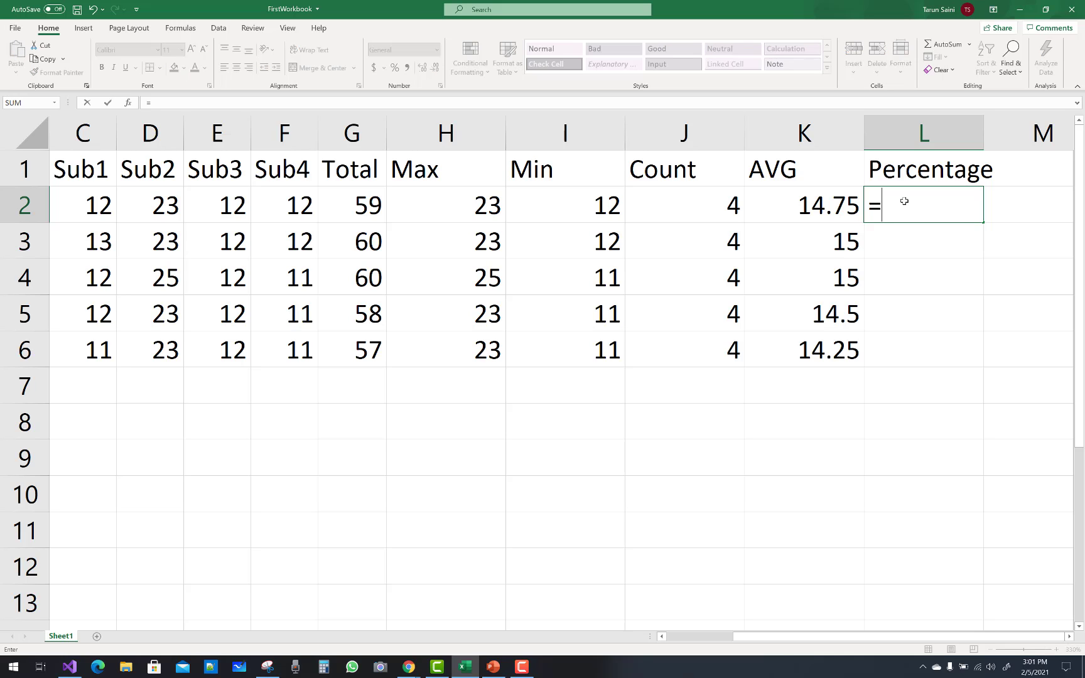
{"action": "type", "text": "percenta"}
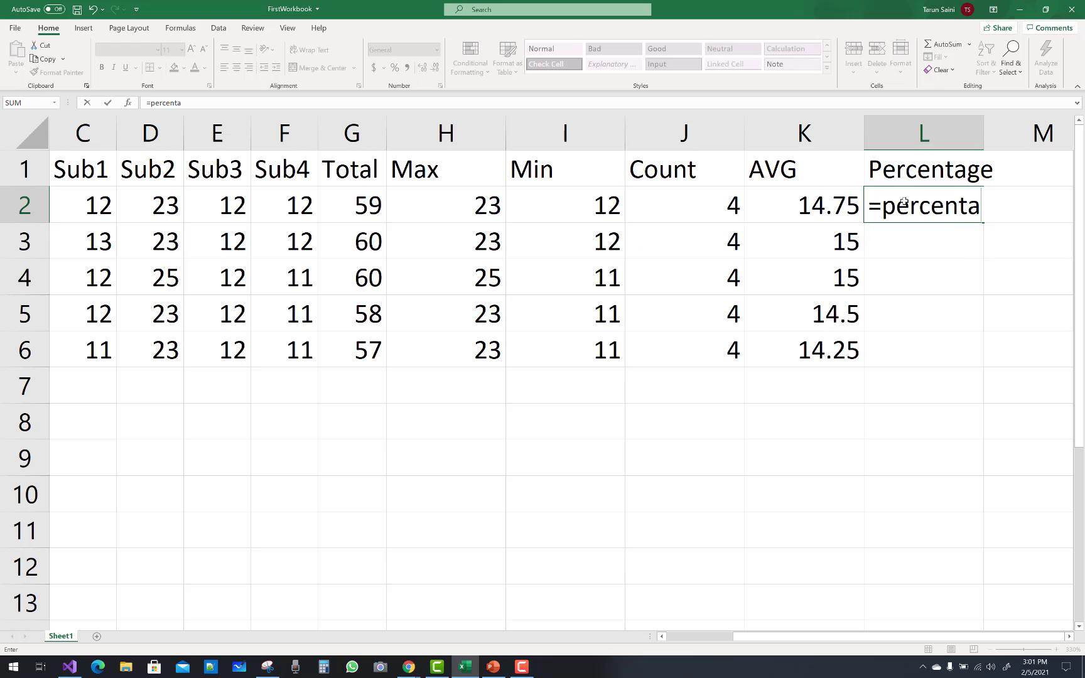
{"action": "key", "text": "BackSpace"}
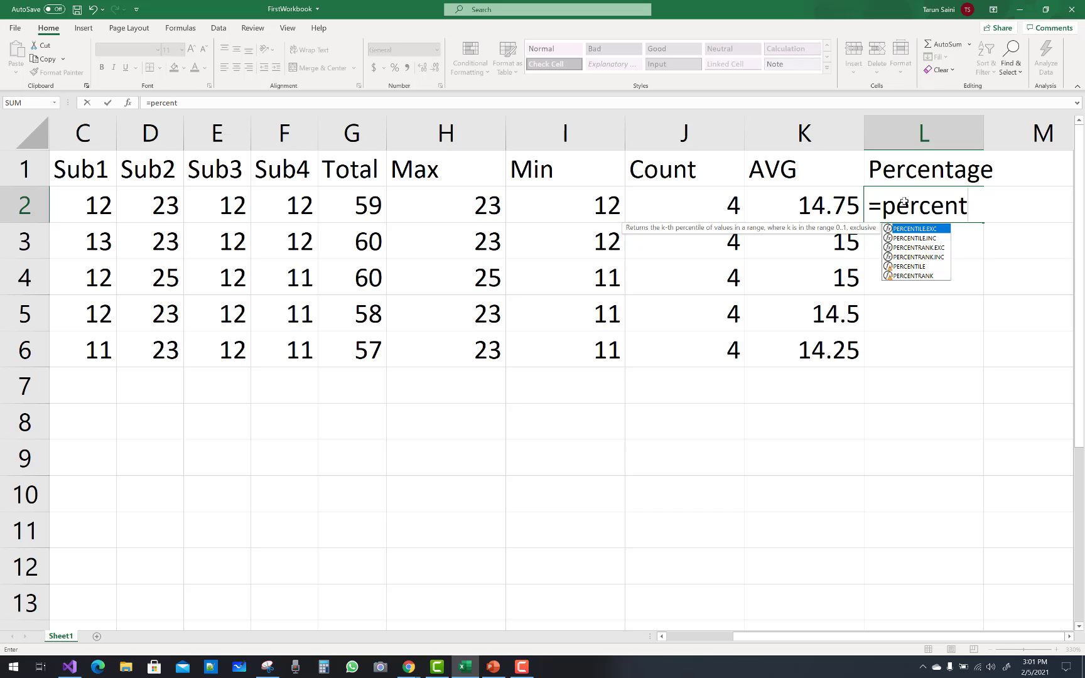
{"action": "key", "text": "BackSpace"}
{"action": "key", "text": "BackSpace"}
{"action": "key", "text": "BackSpace"}
{"action": "key", "text": "BackSpace"}
{"action": "key", "text": "BackSpace"}
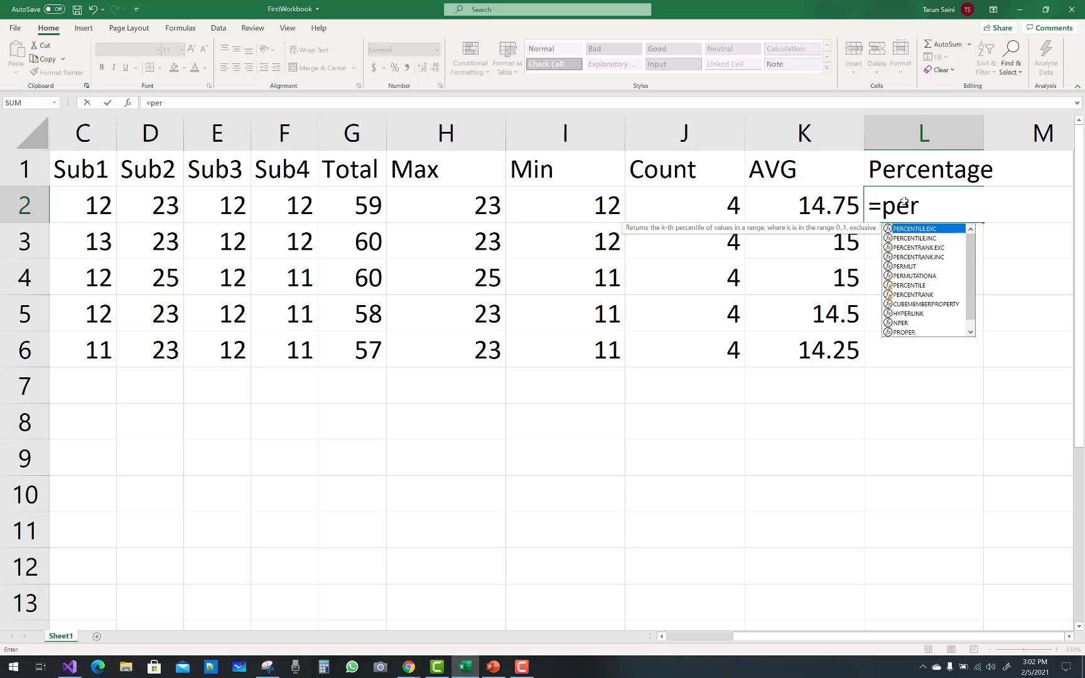
{"action": "key", "text": "BackSpace"}
{"action": "key", "text": "BackSpace"}
{"action": "key", "text": "BackSpace"}
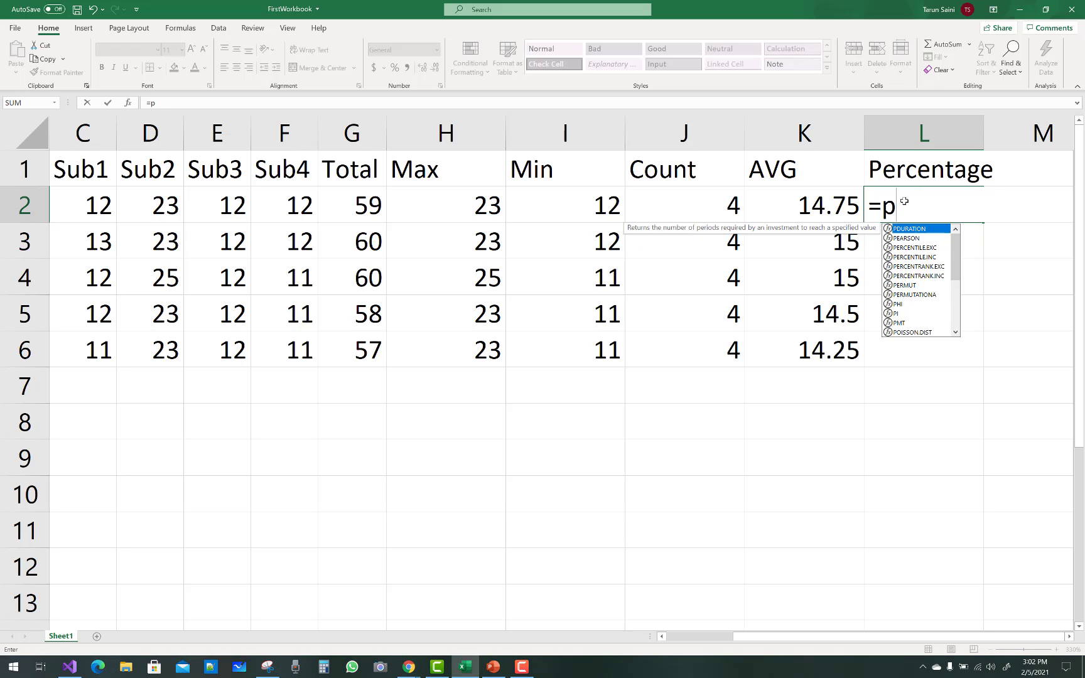
{"action": "type", "text": "Per"}
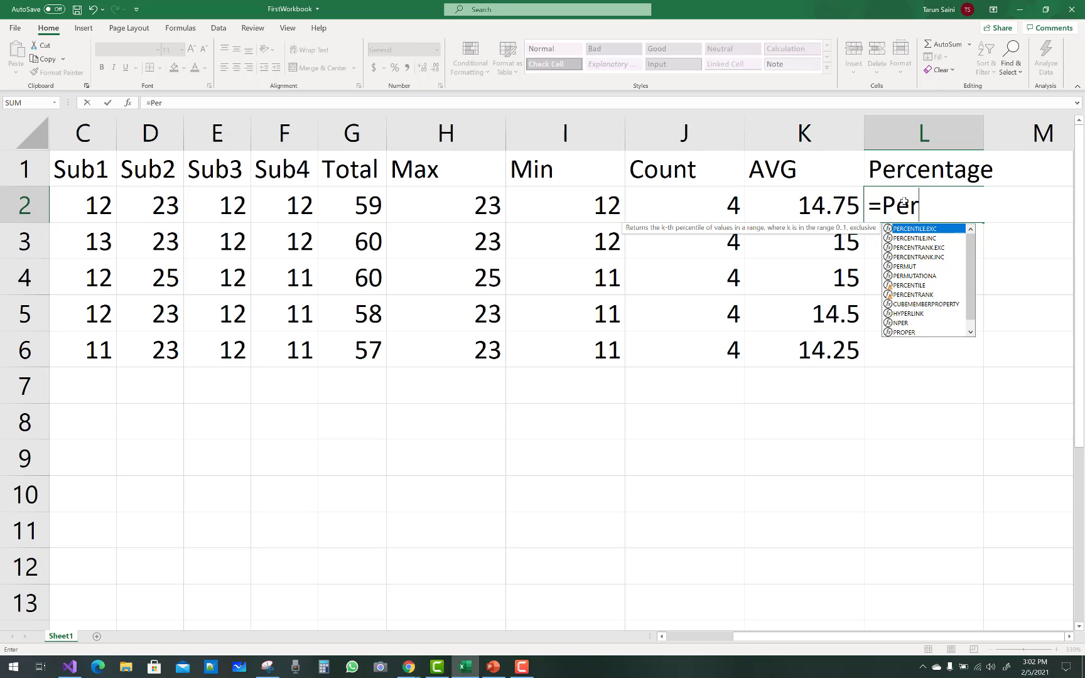
{"action": "key", "text": "BackSpace"}
{"action": "key", "text": "BackSpace"}
{"action": "key", "text": "BackSpace"}
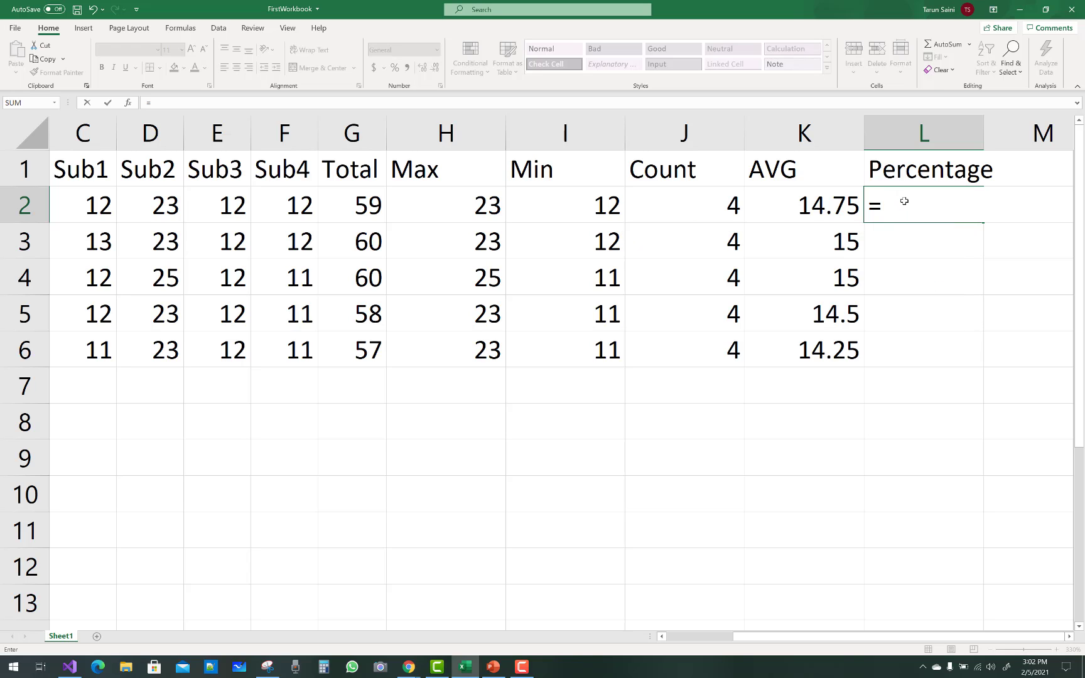
{"action": "left_click", "coordinate": [902, 260]}
{"action": "double_click", "coordinate": [924, 205]}
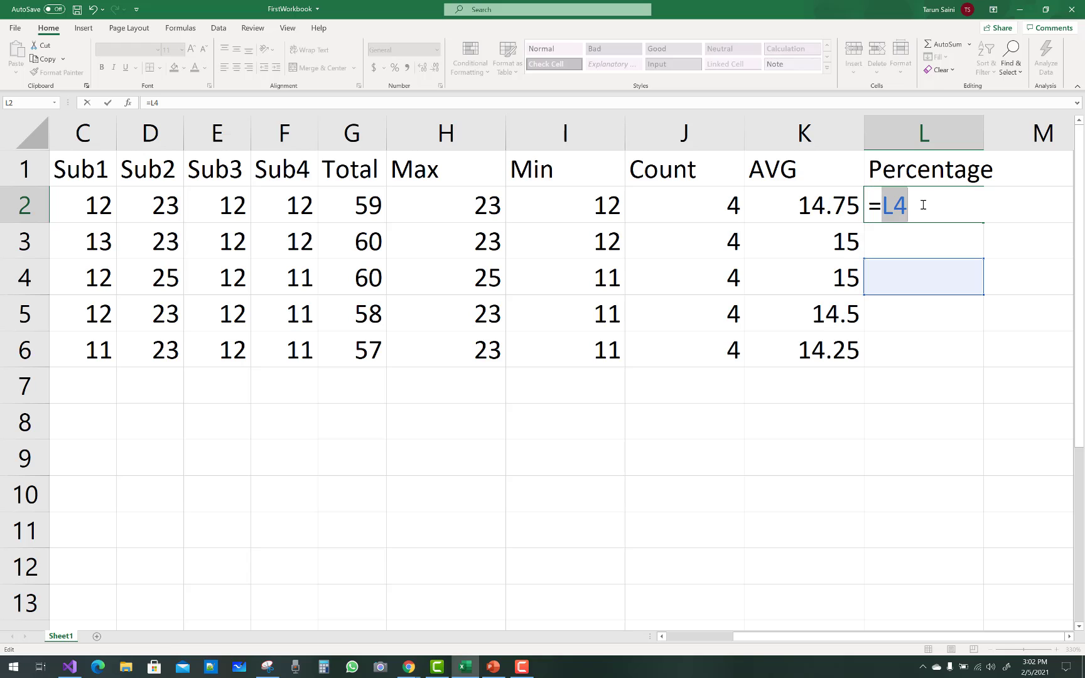
{"action": "key", "text": "BackSpace"}
{"action": "key", "text": "BackSpace"}
{"action": "key", "text": "Escape"}
{"action": "left_click", "coordinate": [942, 245]}
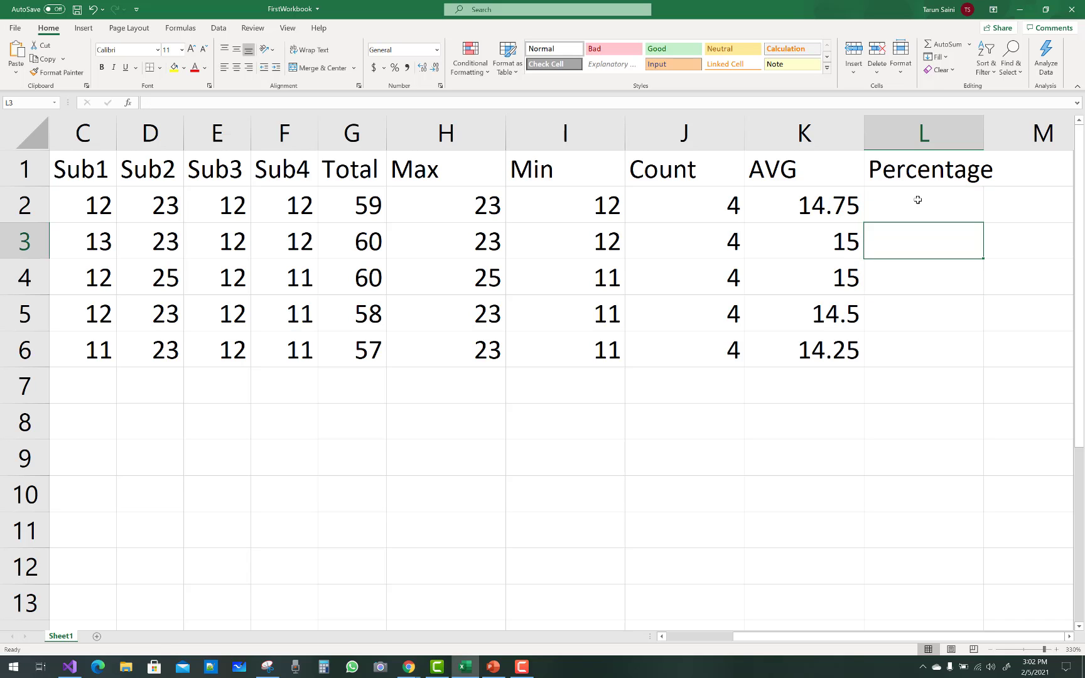
{"action": "left_click", "coordinate": [911, 212]}
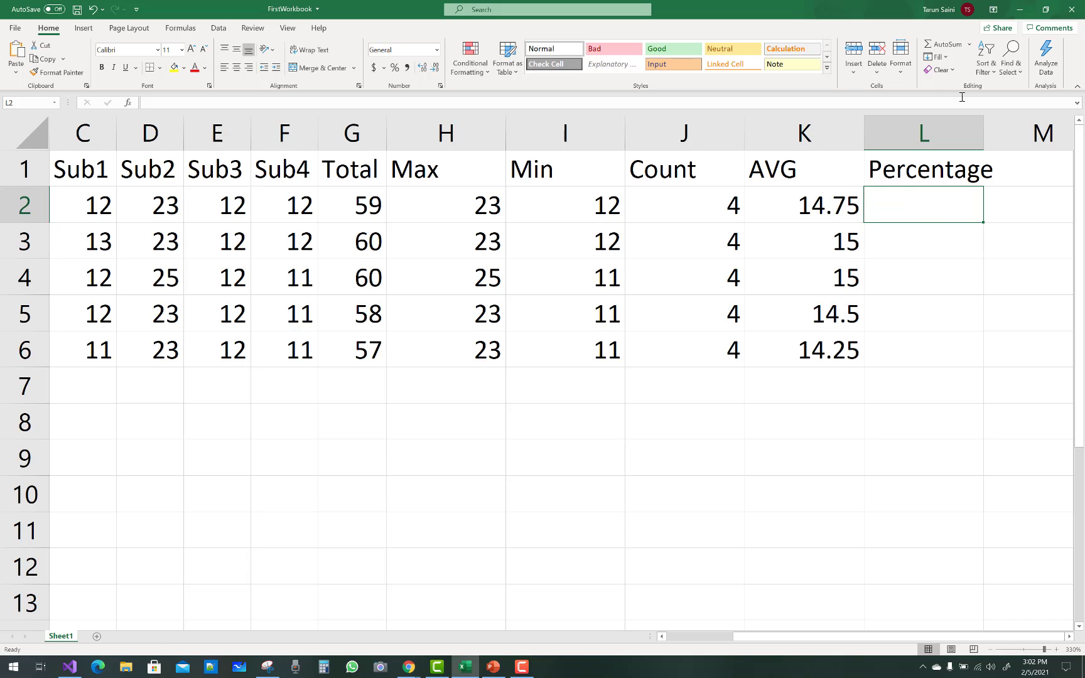
{"action": "left_click", "coordinate": [970, 45]}
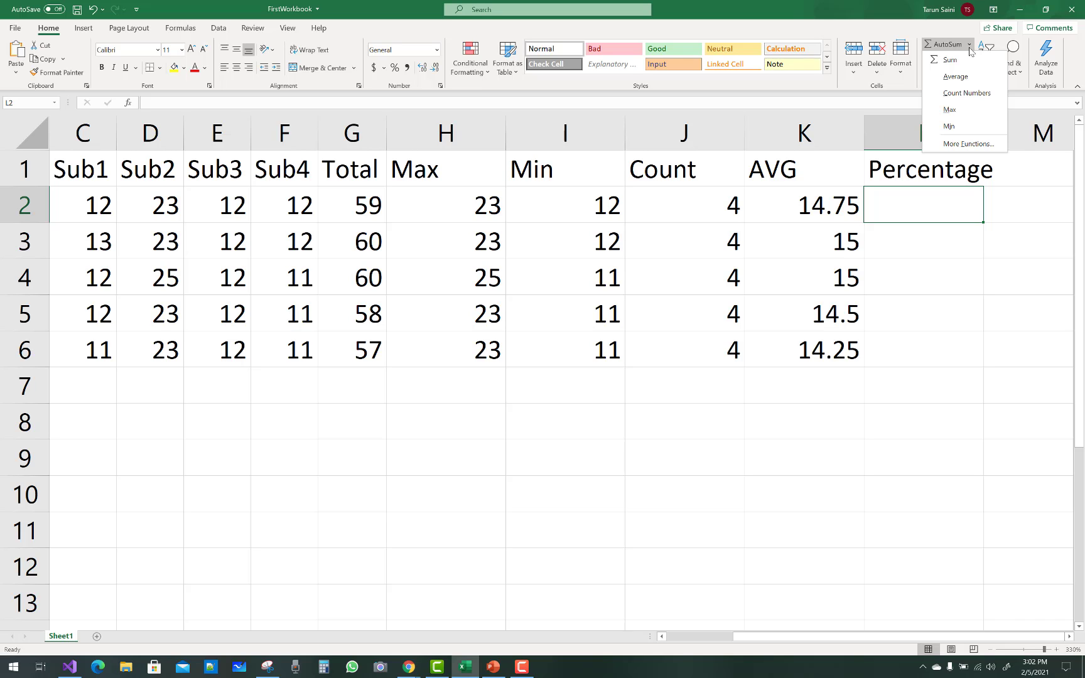
{"action": "left_click", "coordinate": [961, 144]}
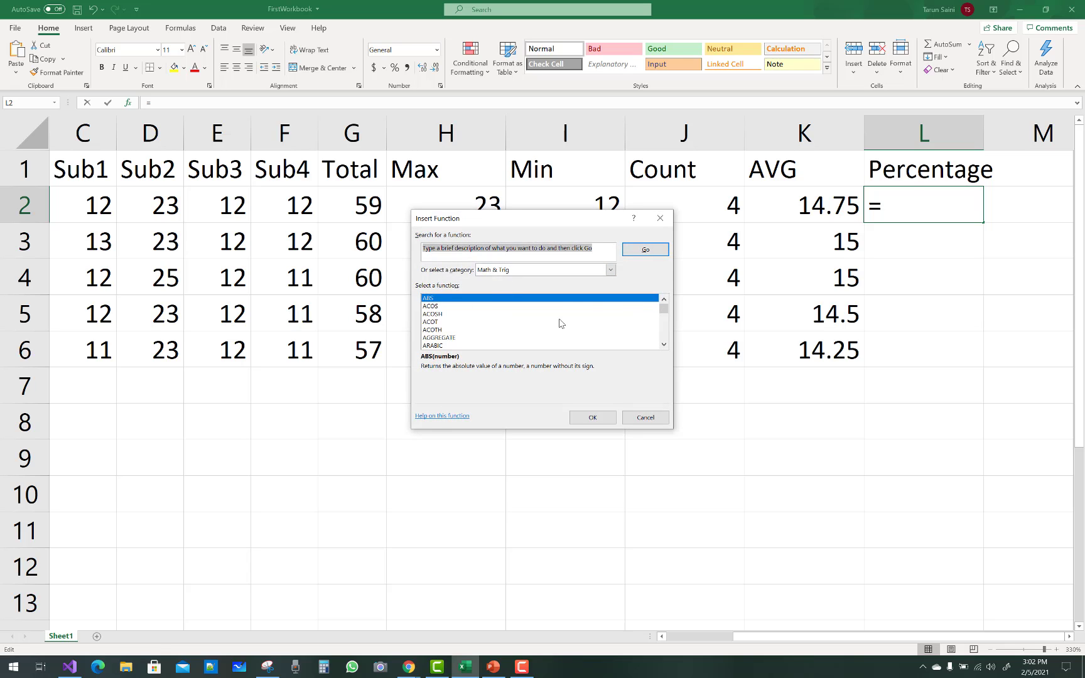
{"action": "mouse_move", "coordinate": [665, 309]}
{"action": "left_mouse_down"}
{"action": "mouse_move", "coordinate": [665, 347]}
{"action": "mouse_move", "coordinate": [674, 308]}
{"action": "left_mouse_up"}
{"action": "left_click", "coordinate": [660, 218]}
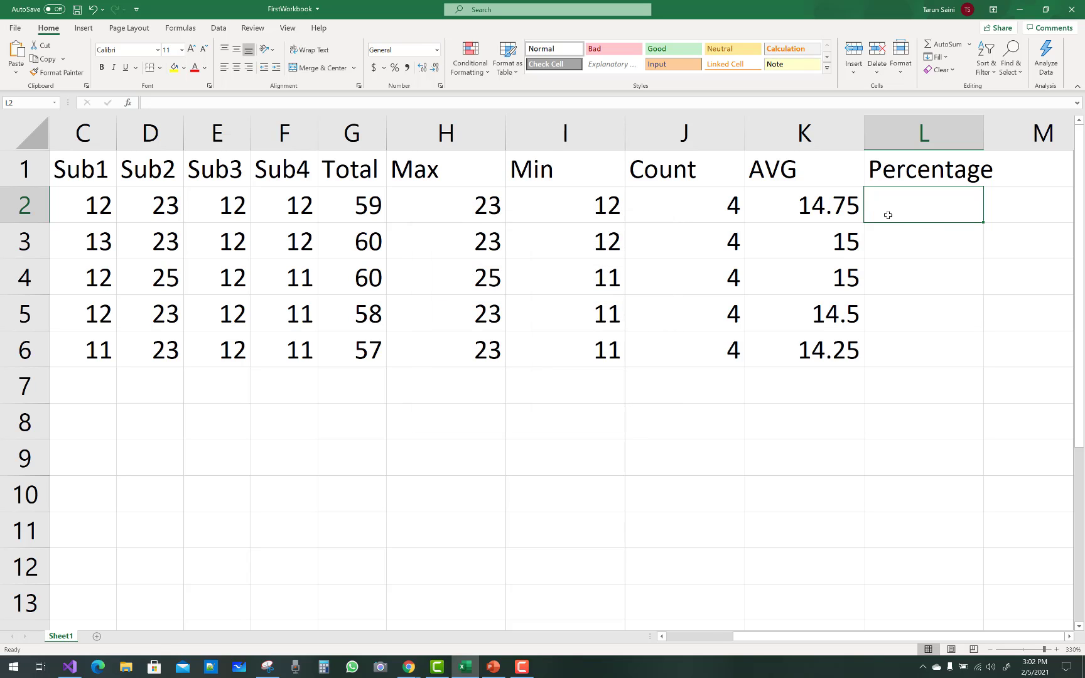
Calculate the percentage in L2 with =g2/2 from the Total column and fill the formula down through L6
{"action": "double_click", "coordinate": [888, 215]}
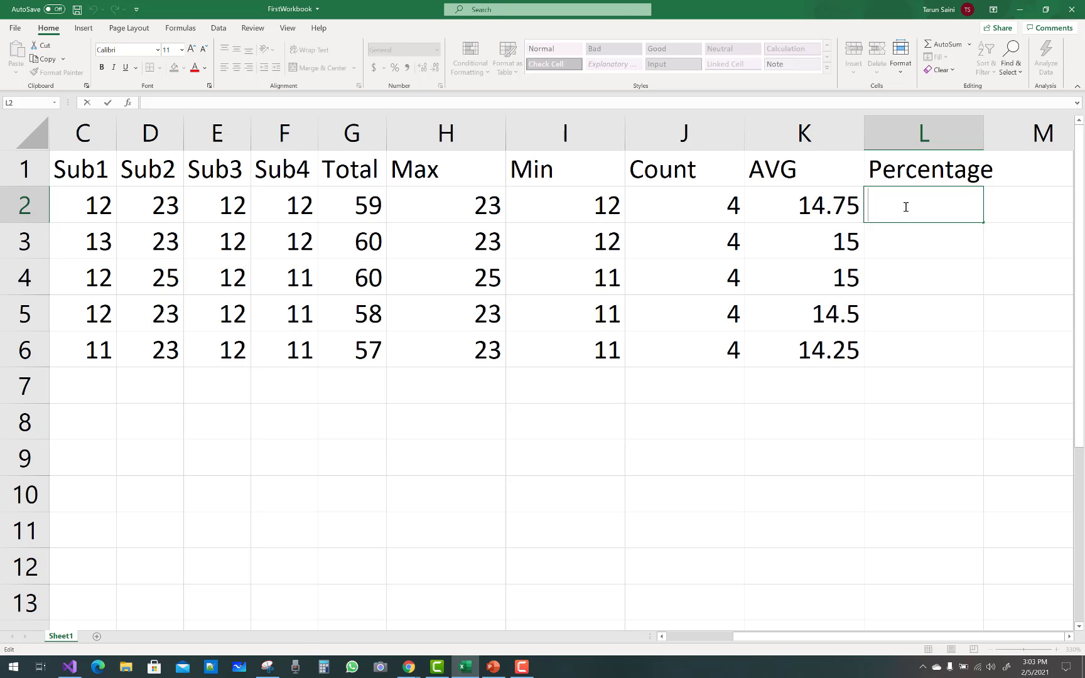
{"action": "type", "text": "="}
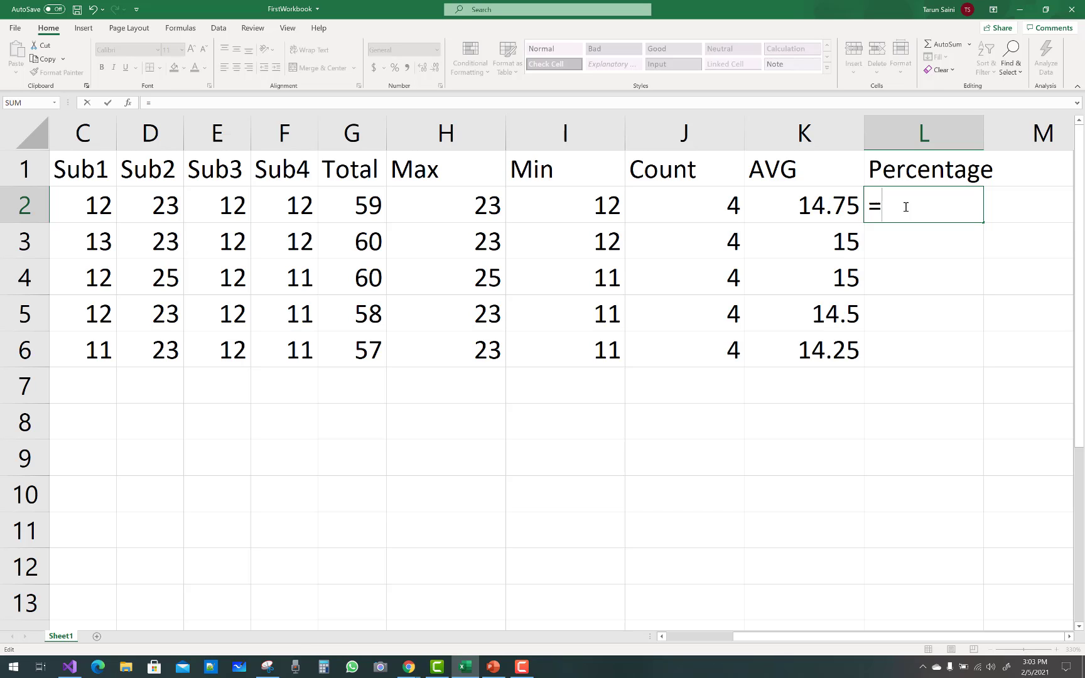
{"action": "type", "text": "g2"}
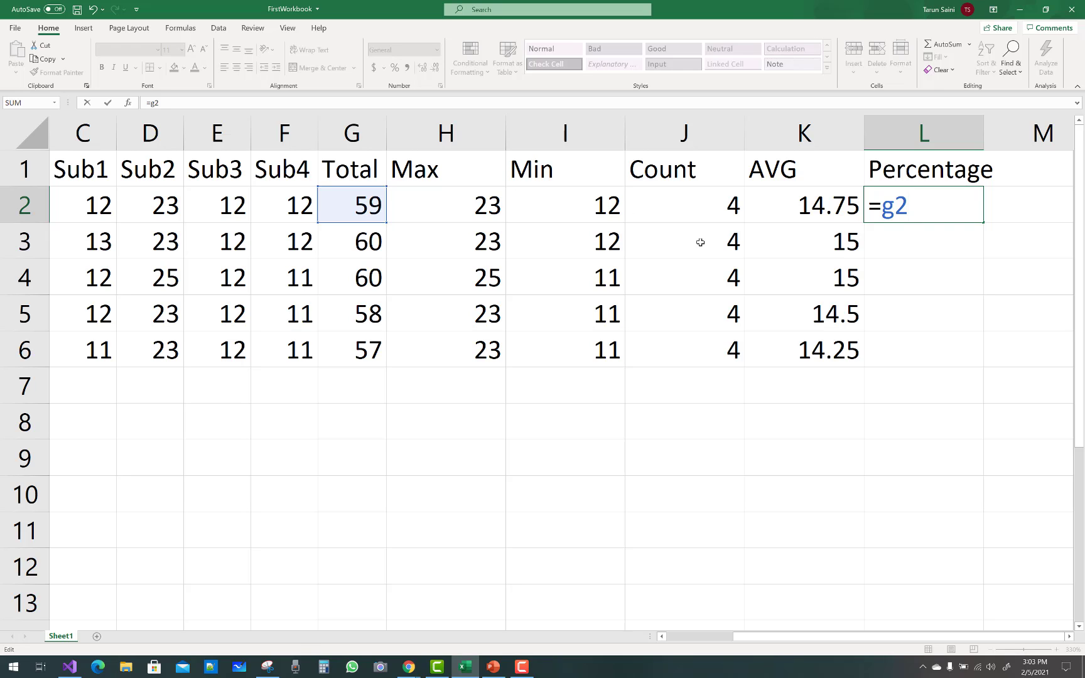
{"action": "type", "text": "/200"}
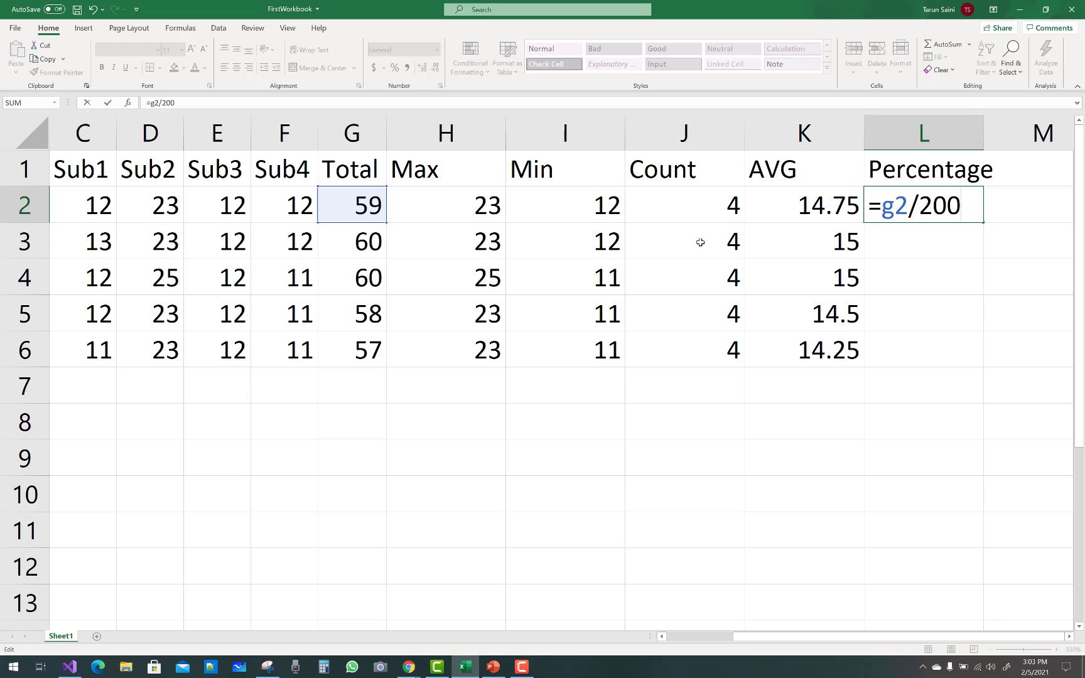
{"action": "type", "text": "*"}
{"action": "key", "text": "BackSpace"}
{"action": "key", "text": "BackSpace"}
{"action": "key", "text": "BackSpace"}
{"action": "key", "text": "ctrl+Return"}
{"action": "key", "text": "Return"}
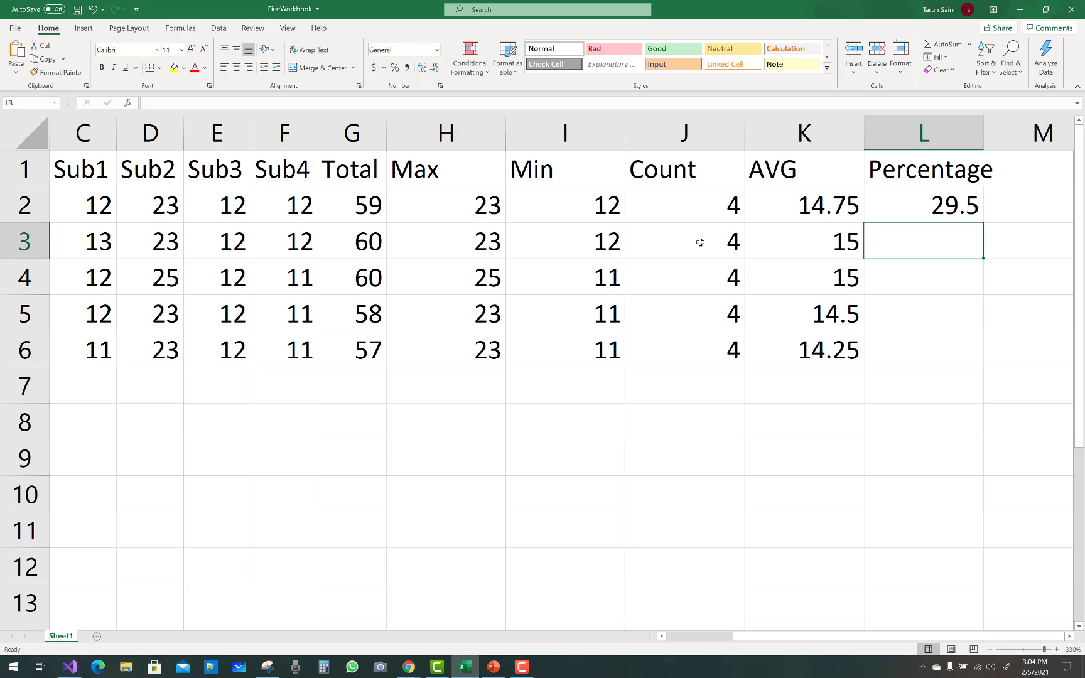
{"action": "left_click", "coordinate": [899, 204]}
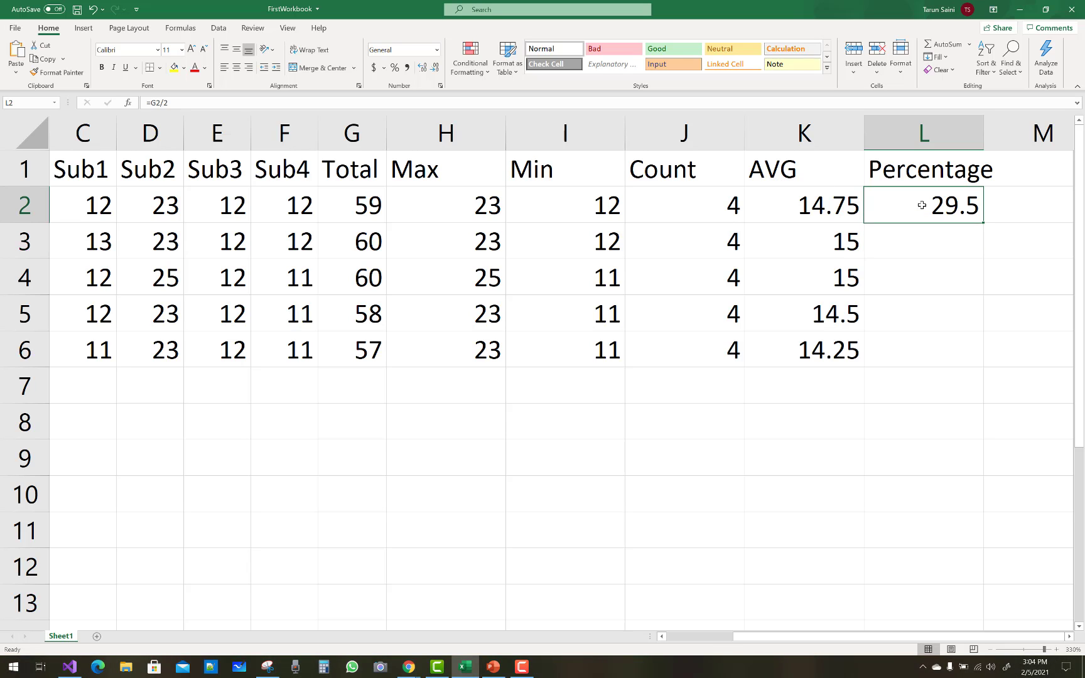
{"action": "left_click_drag", "start_coordinate": [984, 223], "coordinate": [984, 365]}
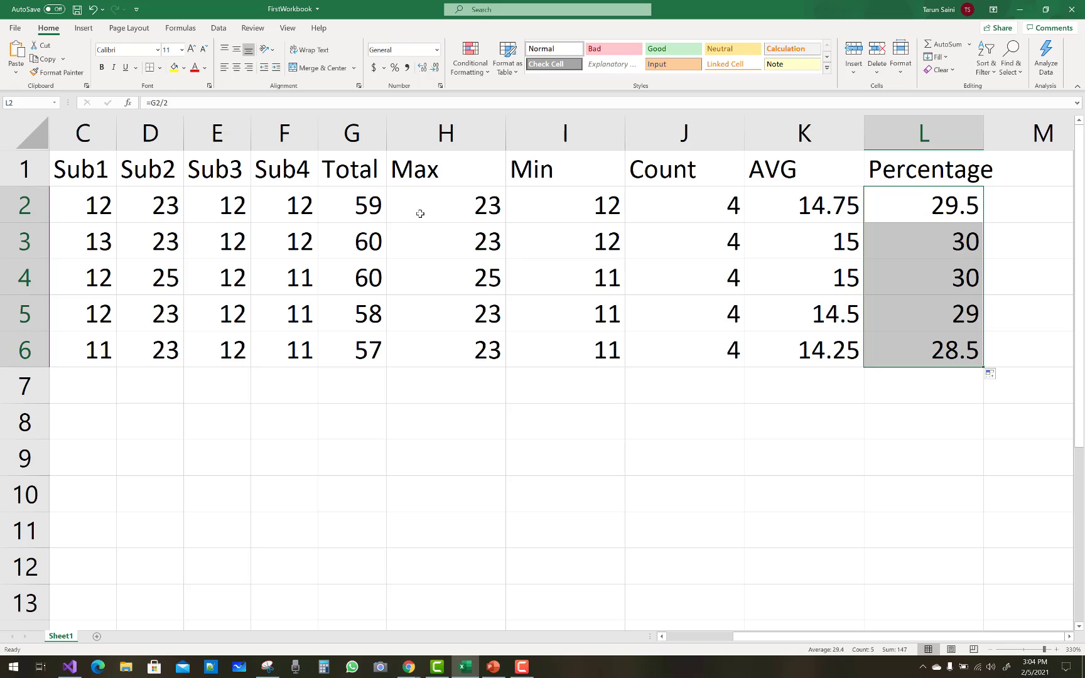
Examine the formula behind the first student's Total in G2 and leave the cell
{"action": "double_click", "coordinate": [367, 206]}
{"action": "left_click", "coordinate": [338, 455]}
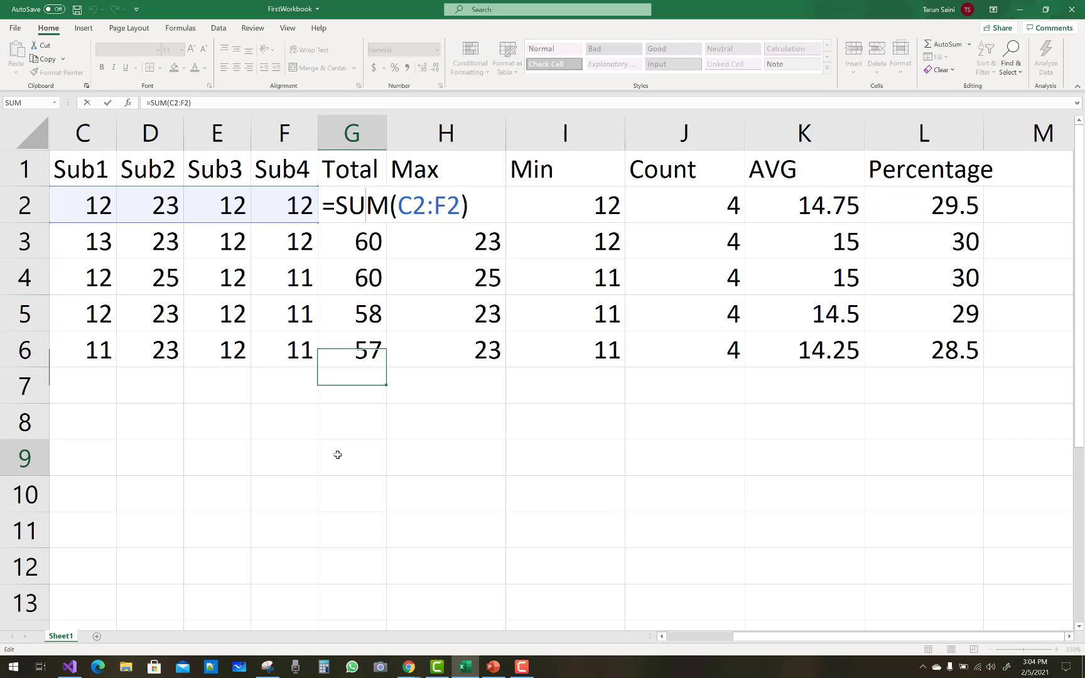